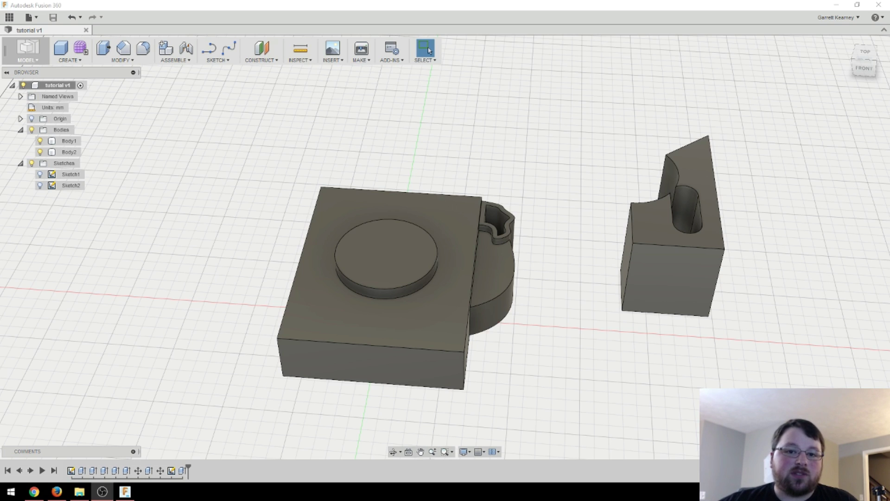
- Select the base block's four top edges
{"action": "middle_click_drag", "start_coordinate": [566, 262], "coordinate": [565, 238]}
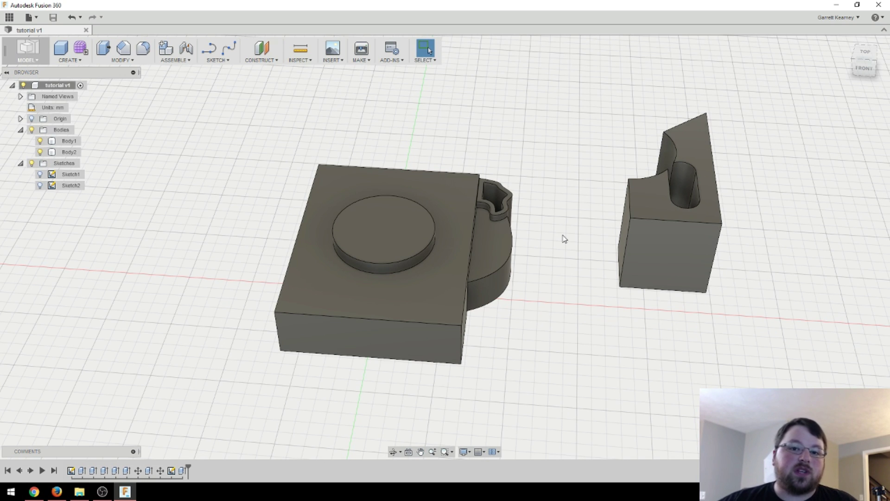
{"action": "middle_click_drag", "start_coordinate": [555, 228], "coordinate": [685, 359]}
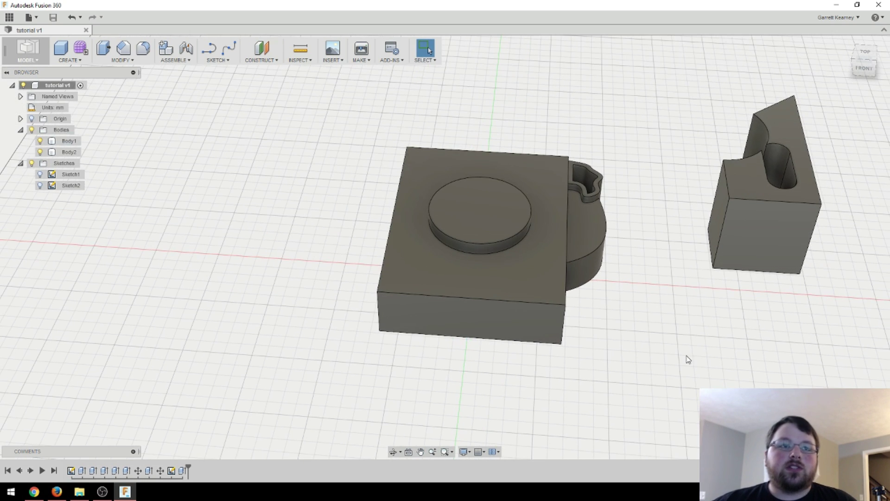
{"action": "left_click", "coordinate": [457, 298]}
{"action": "left_click", "coordinate": [384, 257]}
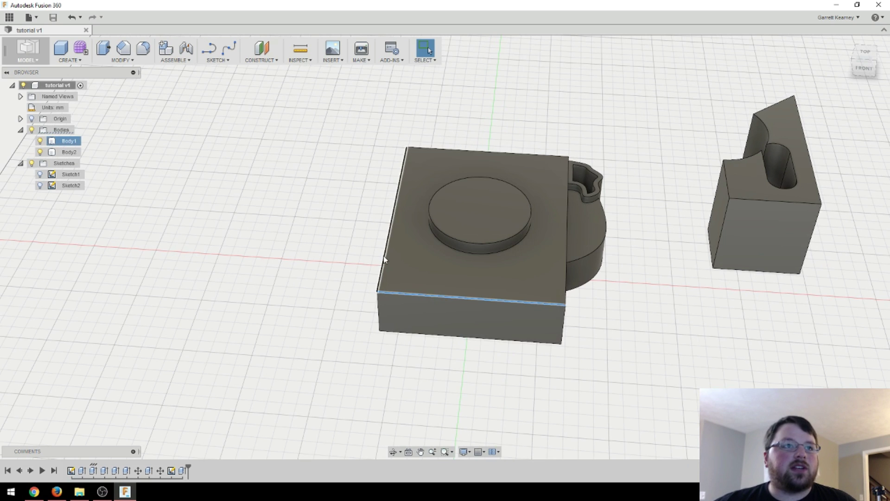
{"action": "left_click", "coordinate": [475, 152]}
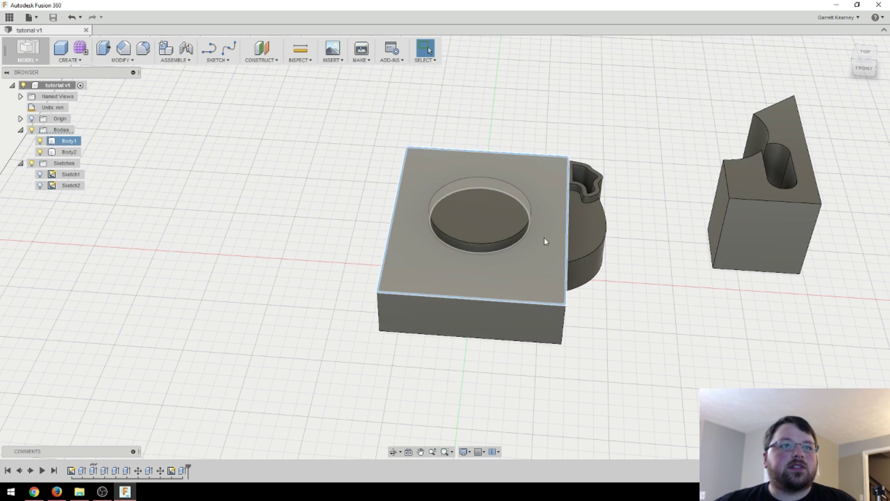
{"action": "scroll", "coordinate": [482, 267], "scroll_direction": "up", "scroll_amount": 5}
{"action": "middle_click_drag", "start_coordinate": [485, 268], "coordinate": [392, 209], "text": "shift"}
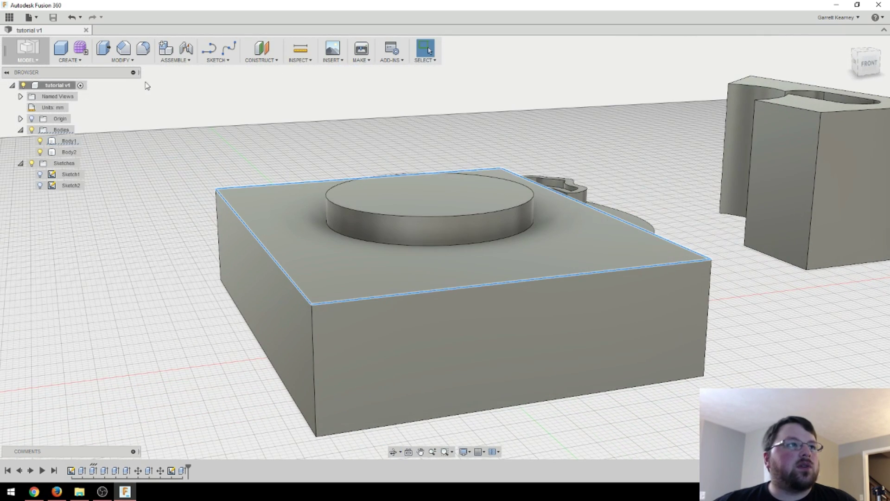
- Bring up the MODIFY list of operations
{"action": "left_click", "coordinate": [125, 61]}
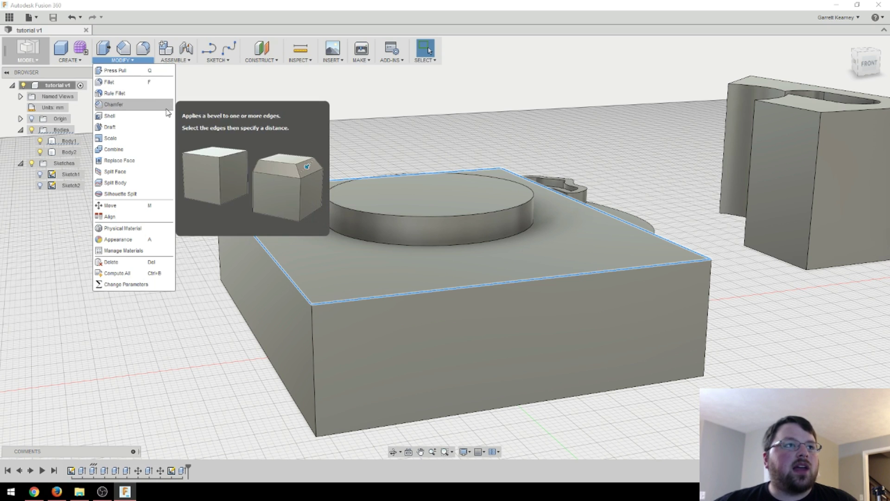
{"action": "left_click", "coordinate": [129, 61]}
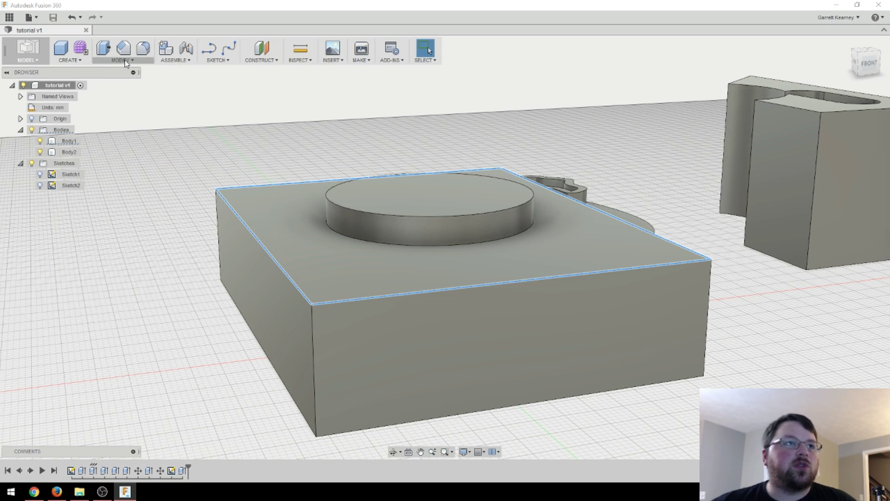
{"action": "left_click", "coordinate": [126, 62]}
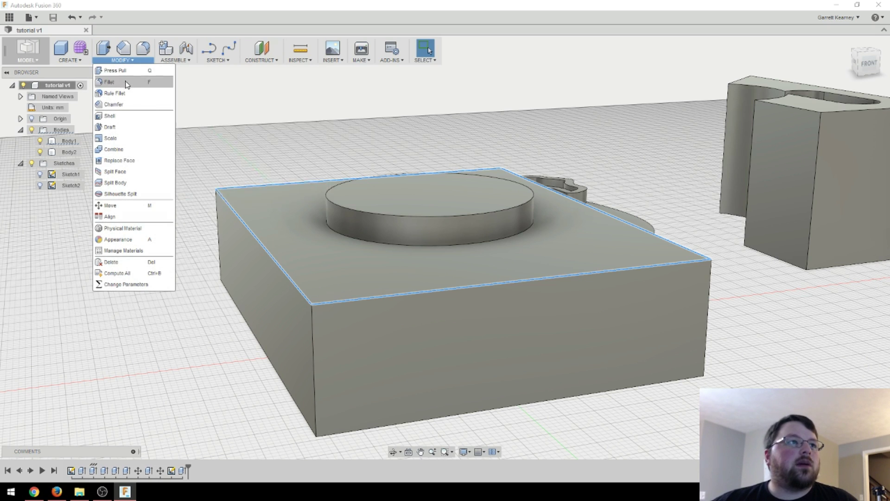
- Start a chamfer on the four top edges and settle its distance at 1 mm
{"action": "left_click", "coordinate": [119, 105]}
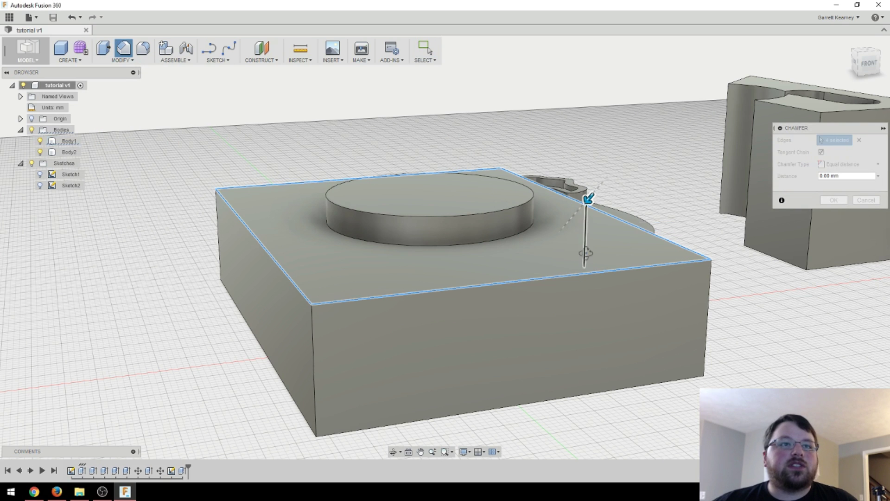
{"action": "middle_click_drag", "start_coordinate": [569, 256], "coordinate": [565, 261], "text": "shift"}
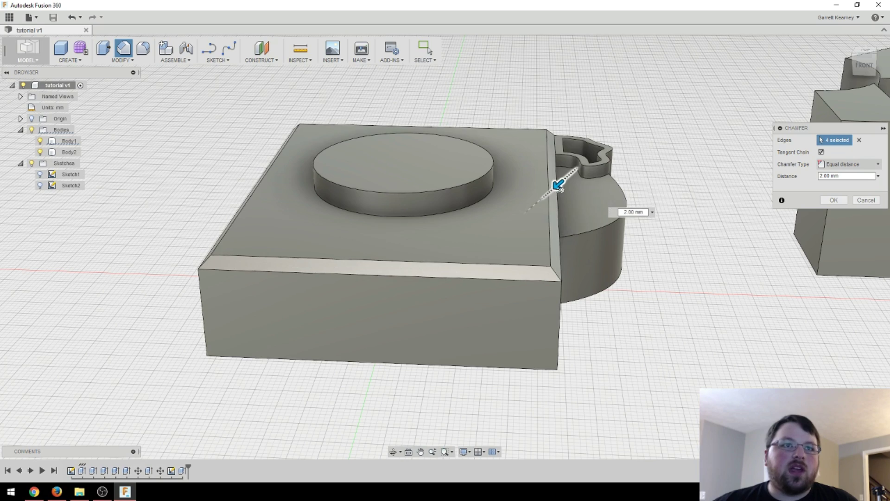
{"action": "mouse_move", "coordinate": [558, 187]}
{"action": "left_mouse_down"}
{"action": "mouse_move", "coordinate": [552, 194]}
{"action": "mouse_move", "coordinate": [561, 184]}
{"action": "left_mouse_up"}
{"action": "middle_click_drag", "start_coordinate": [526, 202], "coordinate": [507, 201], "text": "shift"}
{"action": "scroll", "coordinate": [515, 186], "scroll_direction": "up", "scroll_amount": 3}
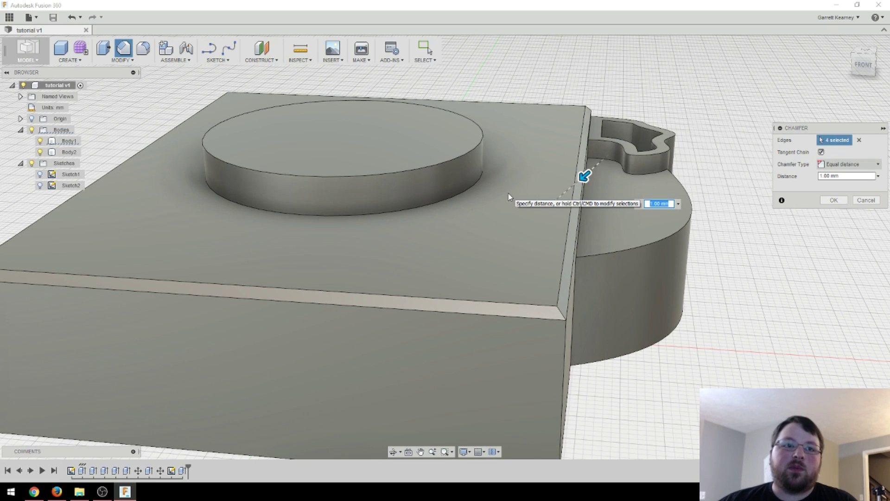
{"action": "middle_click_drag", "start_coordinate": [470, 224], "coordinate": [486, 206], "text": "shift"}
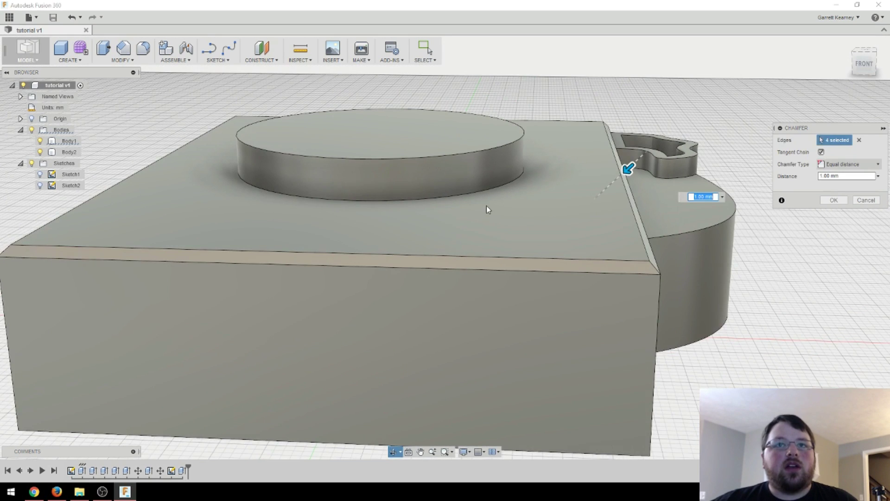
{"action": "middle_click_drag", "start_coordinate": [558, 198], "coordinate": [521, 225]}
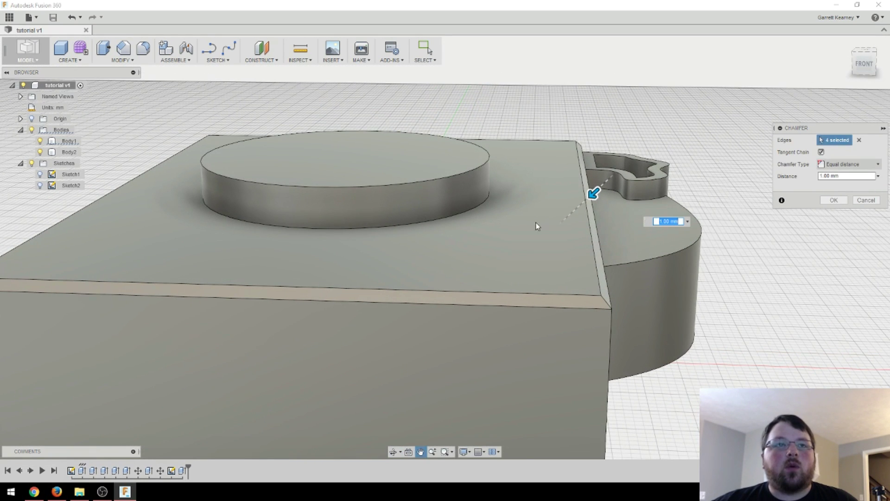
- Bring up the Chamfer Type options list
{"action": "left_click", "coordinate": [858, 167]}
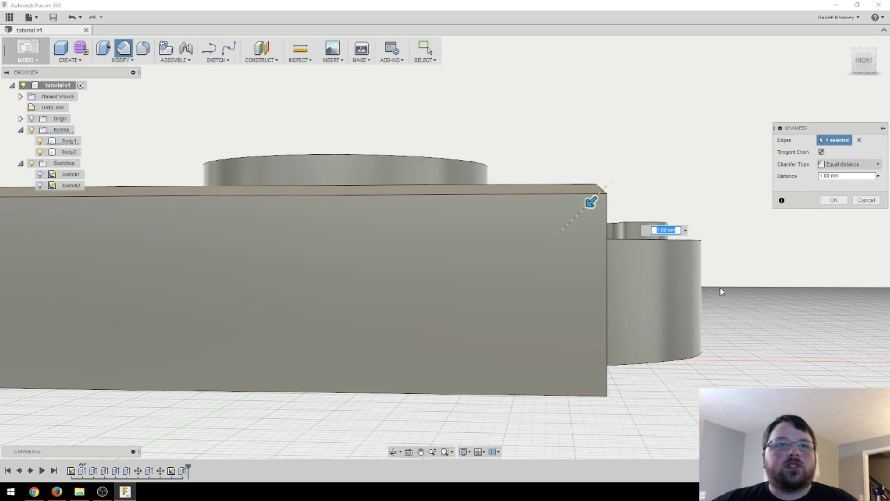
{"action": "middle_click_drag", "start_coordinate": [720, 287], "coordinate": [719, 290], "text": "shift"}
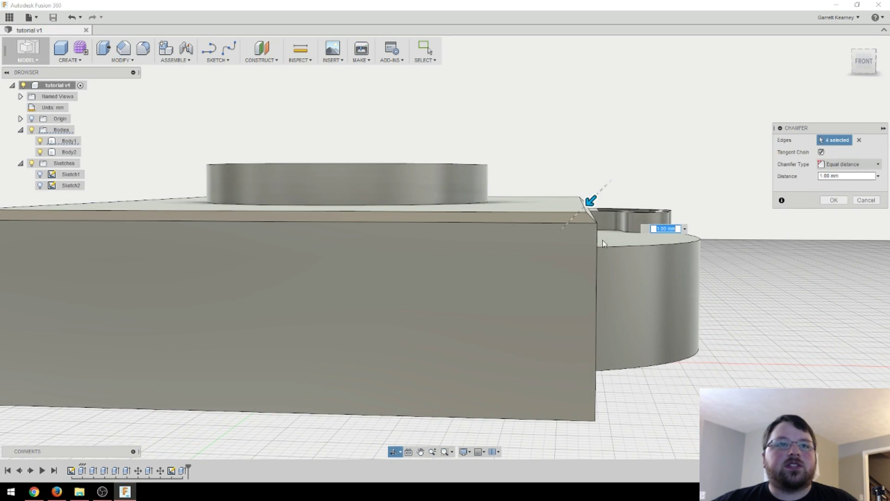
{"action": "left_click", "coordinate": [855, 165]}
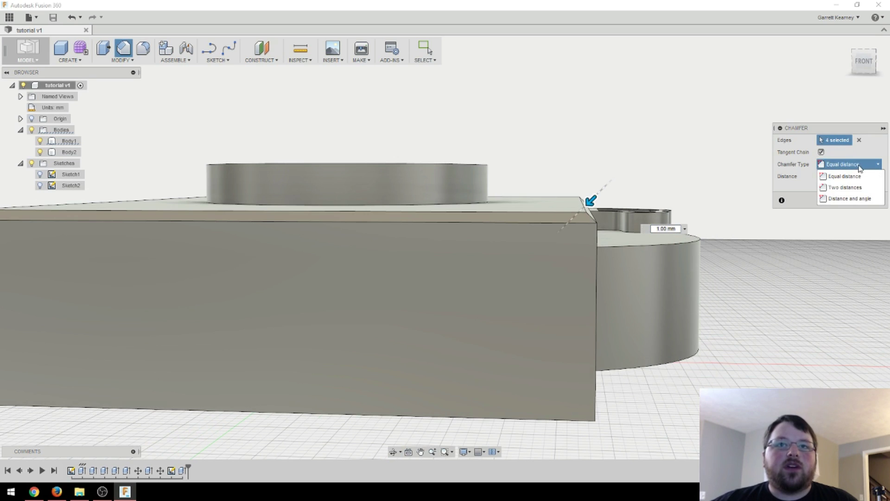
- Try a Two distances chamfer, with distances of about 7 mm and 2 mm
{"action": "left_click", "coordinate": [858, 191]}
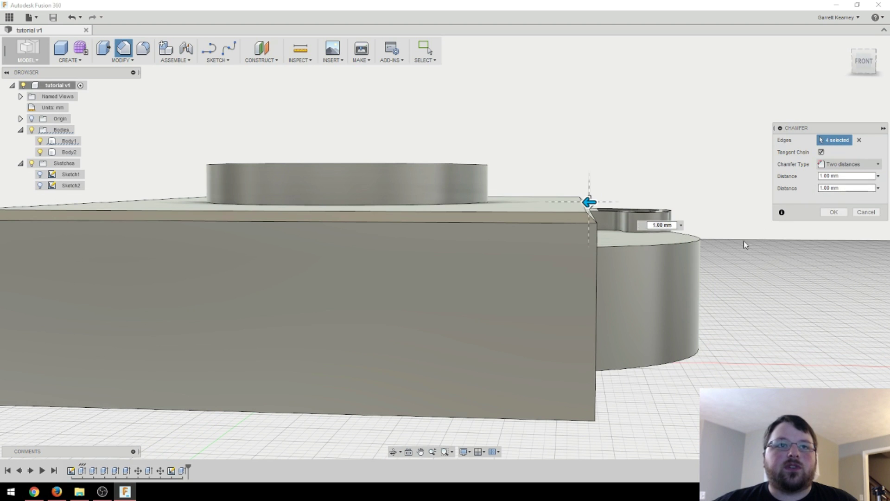
{"action": "middle_click_drag", "start_coordinate": [744, 240], "coordinate": [709, 277], "text": "shift"}
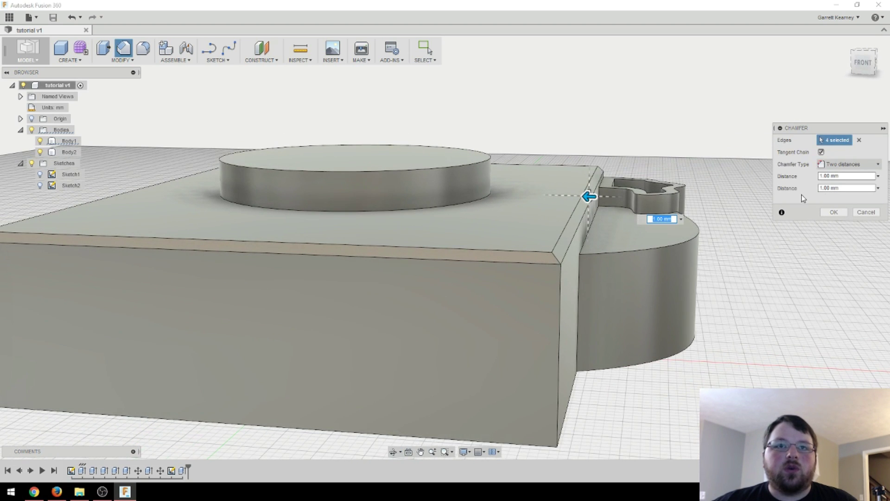
{"action": "left_click", "coordinate": [583, 196]}
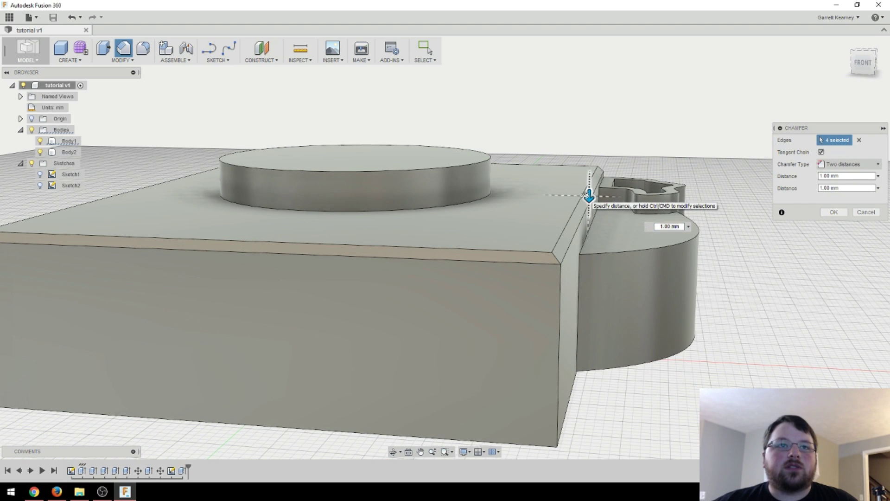
{"action": "left_click_drag", "start_coordinate": [586, 195], "coordinate": [554, 195]}
{"action": "mouse_move", "coordinate": [554, 195]}
{"action": "middle_mouse_down", "text": "shift"}
{"action": "mouse_move", "coordinate": [572, 248]}
{"action": "mouse_move", "coordinate": [565, 249]}
{"action": "mouse_move", "coordinate": [566, 260]}
{"action": "mouse_move", "coordinate": [560, 206]}
{"action": "middle_mouse_up", "text": "shift"}
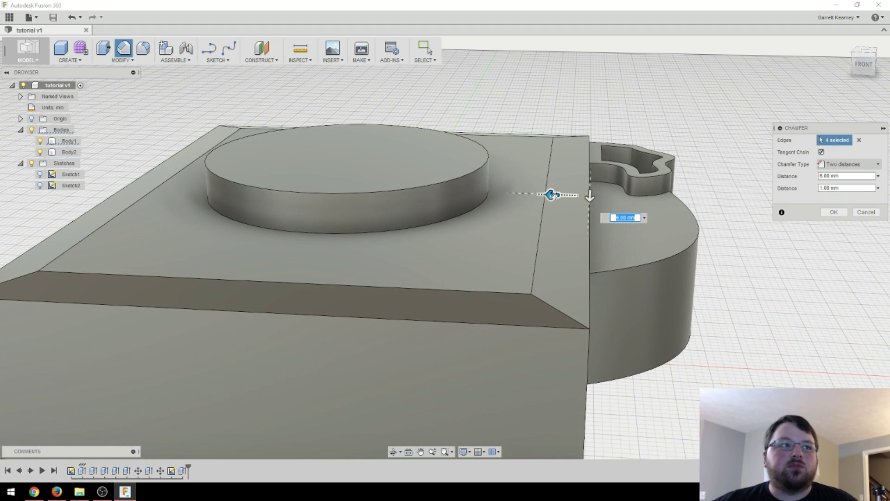
{"action": "left_click_drag", "start_coordinate": [552, 195], "coordinate": [545, 195]}
{"action": "middle_click_drag", "start_coordinate": [546, 195], "coordinate": [654, 141], "text": "shift"}
{"action": "left_click_drag", "start_coordinate": [654, 140], "coordinate": [707, 158]}
- Try the Distance and angle chamfer type at about 10.9 degrees
{"action": "left_click", "coordinate": [831, 165]}
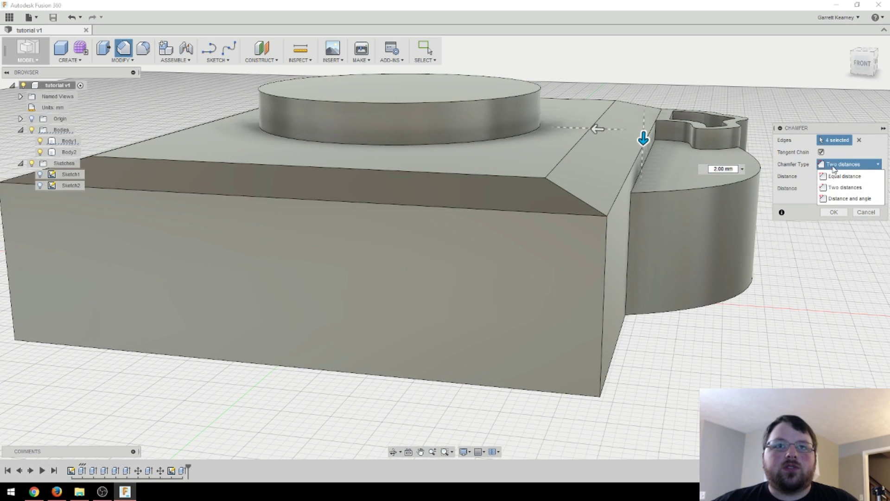
{"action": "left_click", "coordinate": [838, 199]}
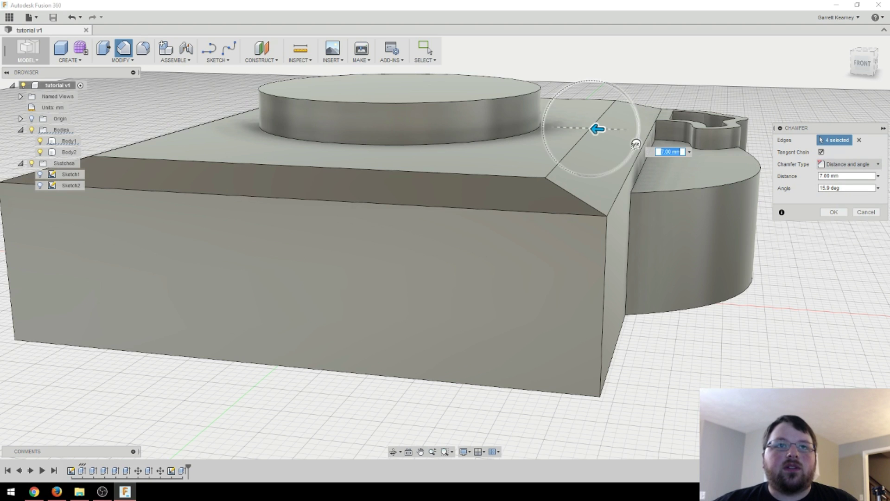
{"action": "left_click_drag", "start_coordinate": [598, 129], "coordinate": [638, 140]}
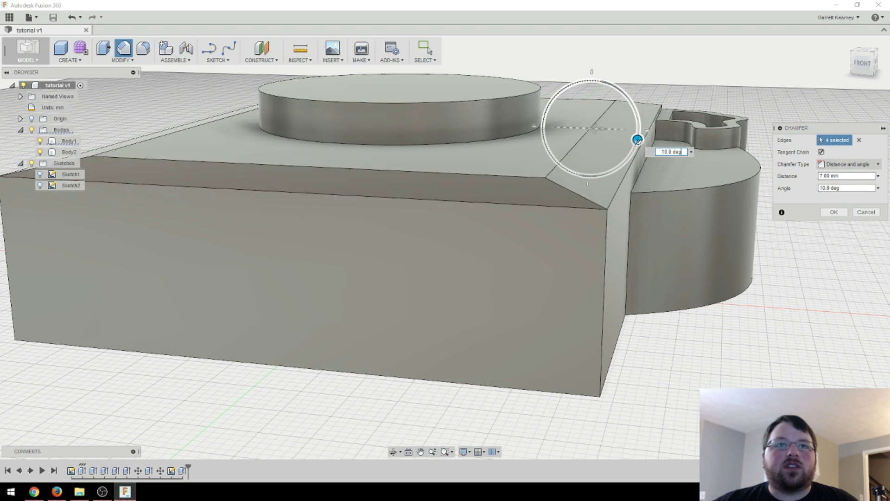
- Switch back to Equal distance and commit a 1 mm chamfer
{"action": "left_click", "coordinate": [840, 164]}
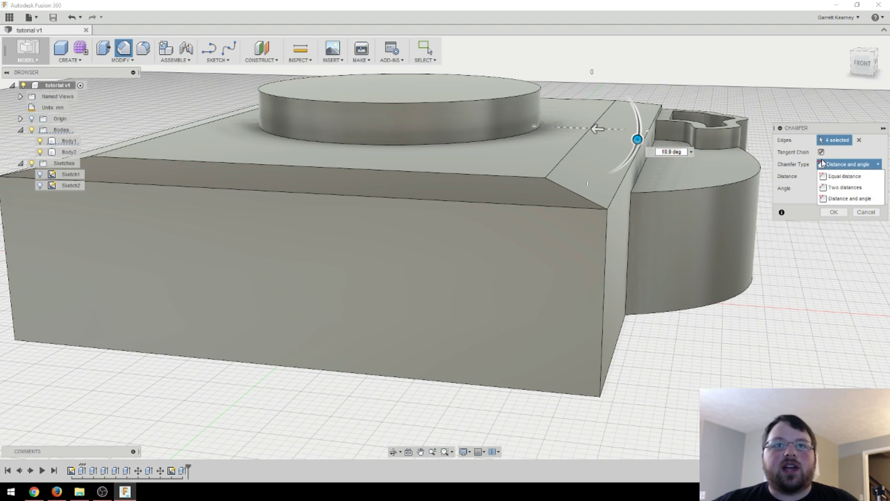
{"action": "left_click", "coordinate": [837, 176]}
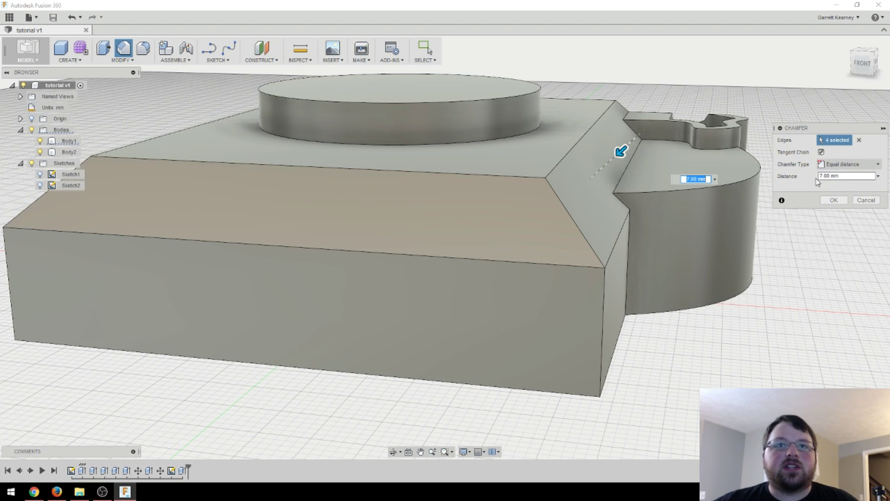
{"action": "type", "text": "1"}
{"action": "key", "text": "Return"}
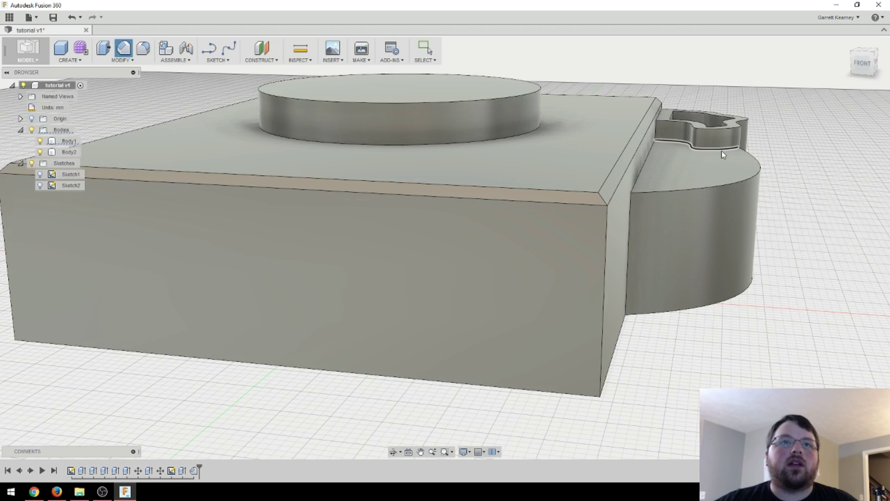
{"action": "middle_click_drag", "start_coordinate": [373, 132], "coordinate": [582, 155]}
{"action": "middle_click_drag", "start_coordinate": [582, 155], "coordinate": [439, 244], "text": "shift"}
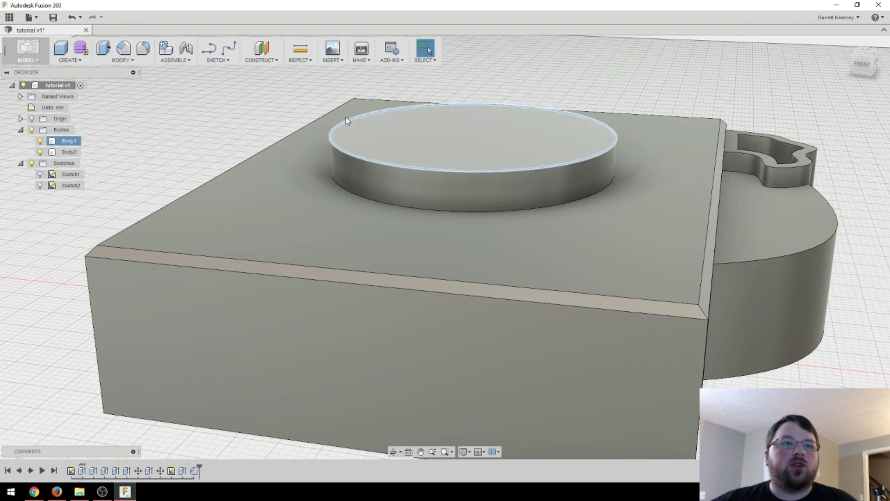
{"action": "left_click", "coordinate": [347, 121]}
{"action": "left_click", "coordinate": [124, 48]}
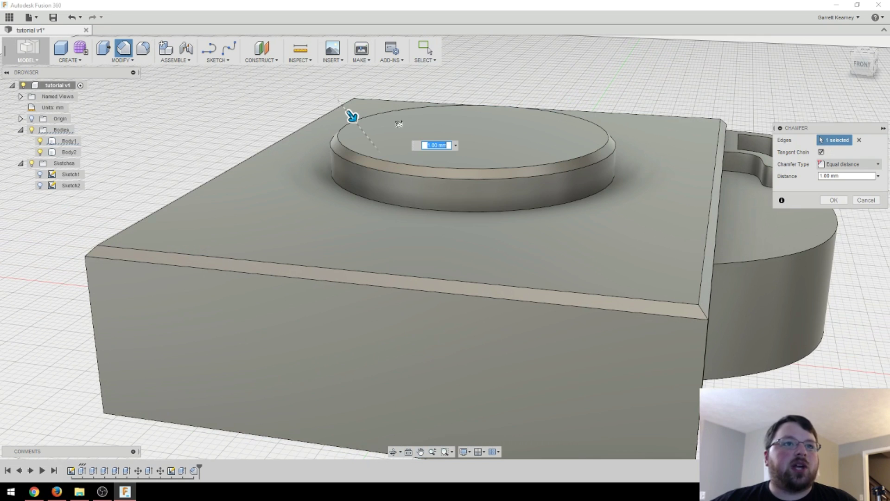
{"action": "mouse_move", "coordinate": [352, 116]}
{"action": "left_mouse_down"}
{"action": "mouse_move", "coordinate": [361, 127]}
{"action": "mouse_move", "coordinate": [349, 112]}
{"action": "left_mouse_up"}
{"action": "left_click", "coordinate": [866, 200]}
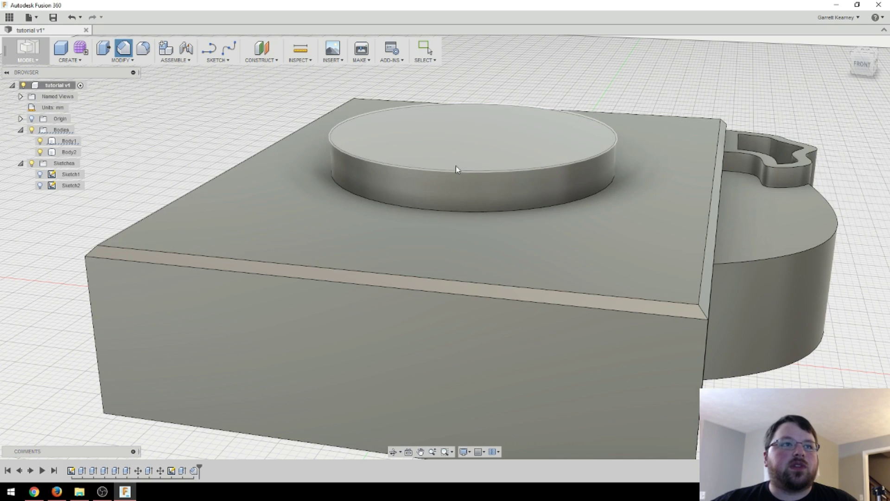
- Fillet the cylinder's top rim, trying radii between 12.00 and 17.50 mm
{"action": "left_click", "coordinate": [451, 174]}
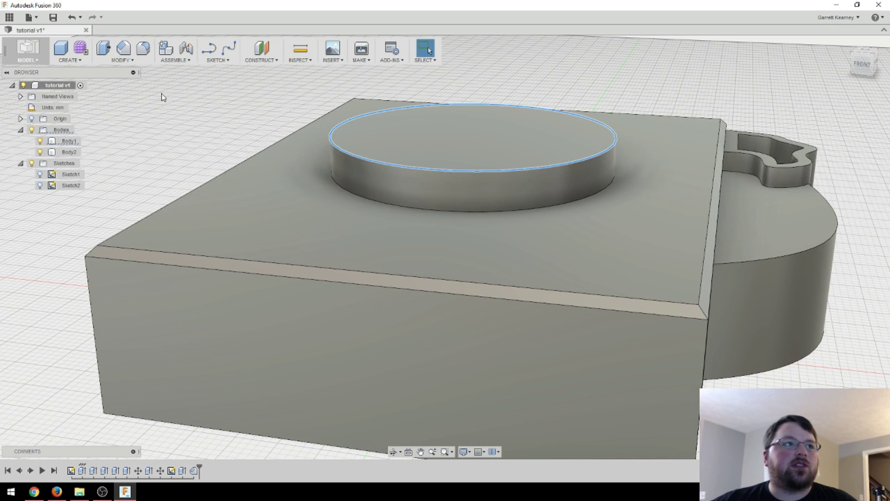
{"action": "left_click", "coordinate": [142, 56]}
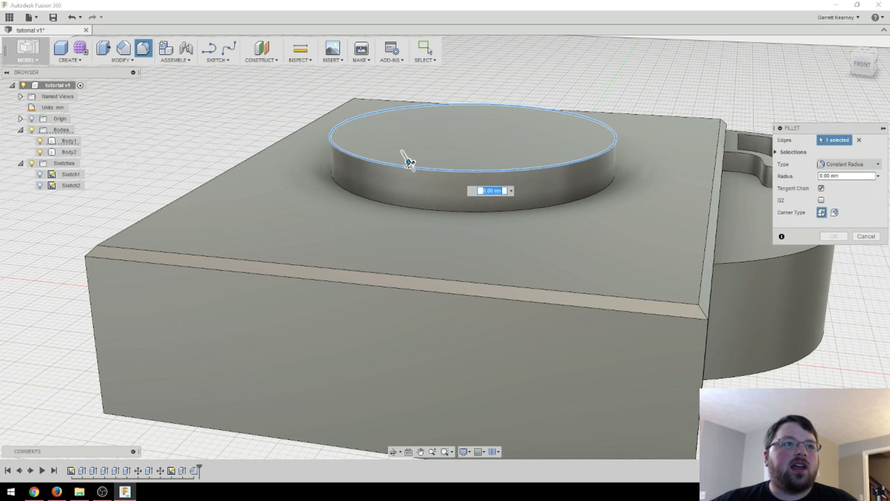
{"action": "left_click_drag", "start_coordinate": [410, 163], "coordinate": [422, 184]}
{"action": "middle_click_drag", "start_coordinate": [432, 250], "coordinate": [457, 239], "text": "shift"}
{"action": "scroll", "coordinate": [463, 225], "scroll_direction": "up", "scroll_amount": 3}
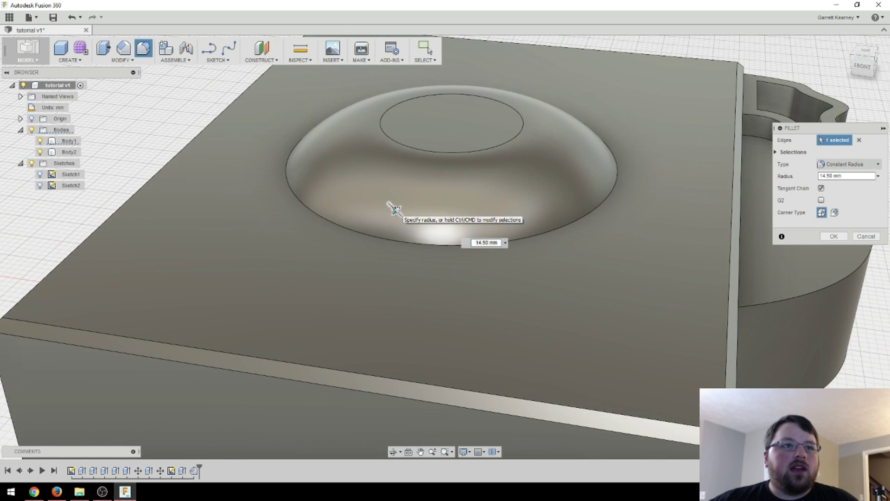
{"action": "mouse_move", "coordinate": [394, 208]}
{"action": "left_mouse_down"}
{"action": "mouse_move", "coordinate": [387, 199]}
{"action": "mouse_move", "coordinate": [403, 216]}
{"action": "left_mouse_up"}
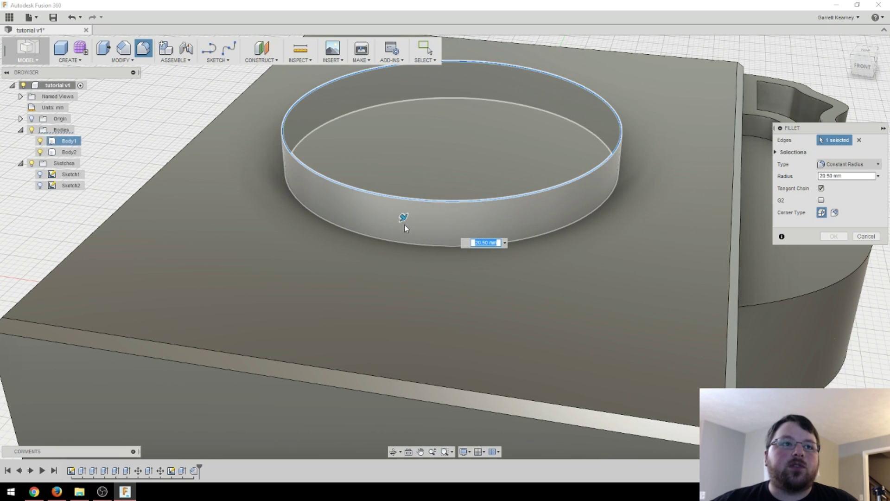
{"action": "mouse_move", "coordinate": [402, 216]}
{"action": "left_mouse_down"}
{"action": "mouse_move", "coordinate": [383, 196]}
{"action": "mouse_move", "coordinate": [397, 213]}
{"action": "left_mouse_up"}
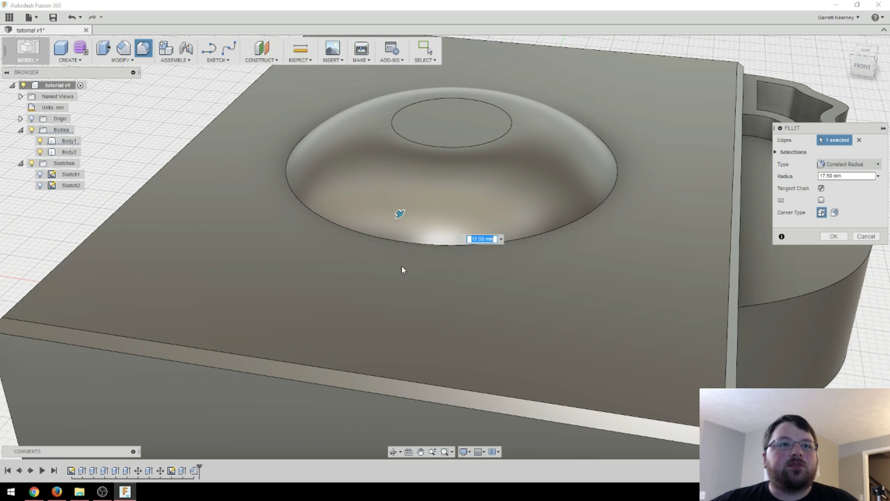
{"action": "middle_click_drag", "start_coordinate": [402, 266], "coordinate": [408, 252], "text": "shift"}
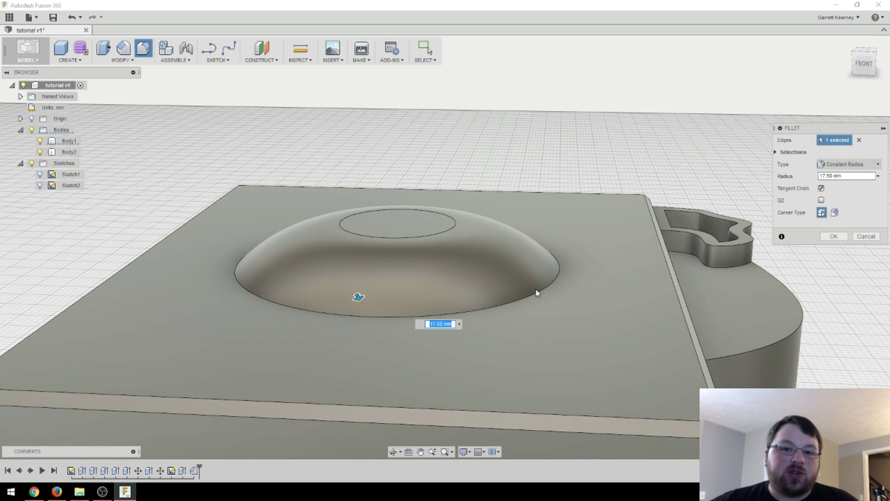
- Reduce the rim fillet to 1.00 mm and apply it
{"action": "scroll", "coordinate": [551, 288], "scroll_direction": "up", "scroll_amount": 3}
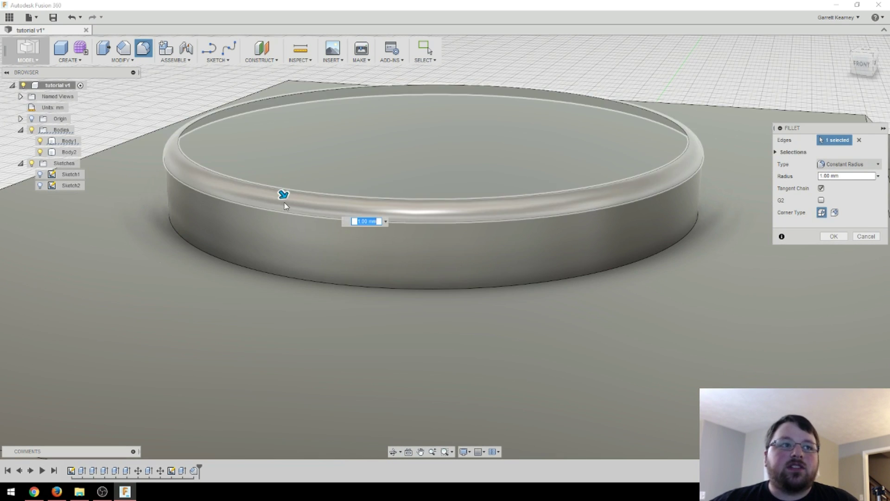
{"action": "left_click_drag", "start_coordinate": [284, 201], "coordinate": [283, 197]}
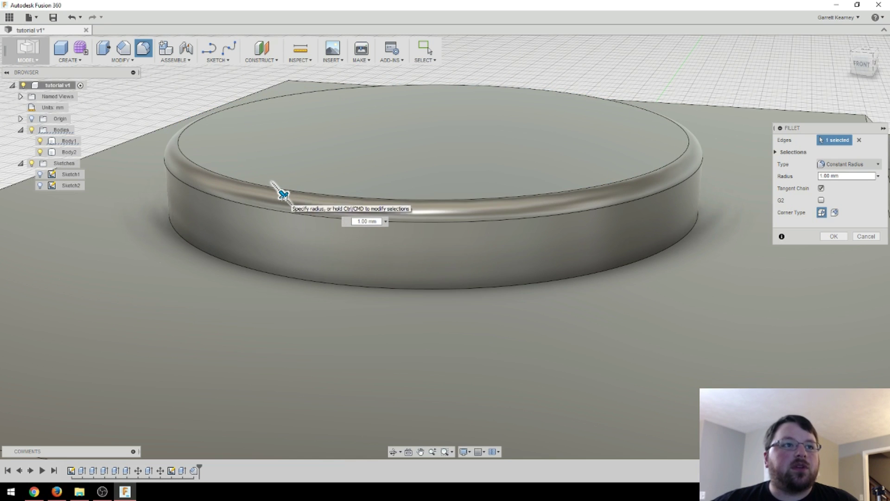
{"action": "left_click_drag", "start_coordinate": [283, 194], "coordinate": [284, 194]}
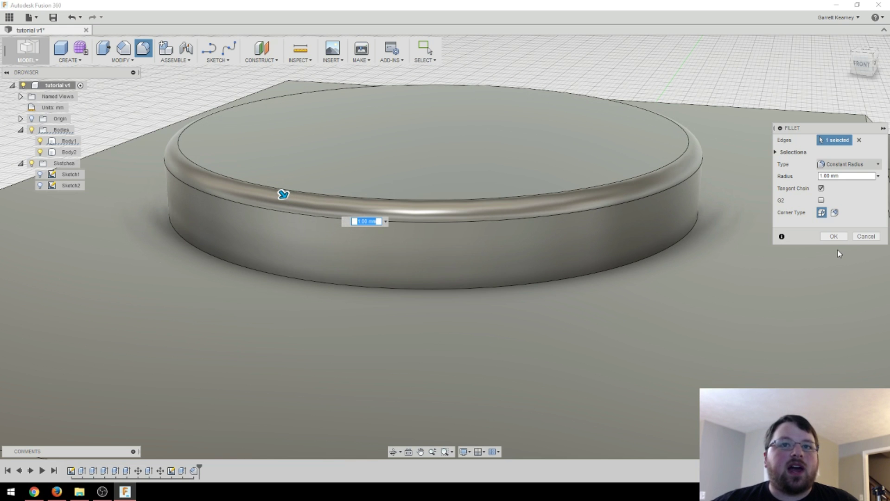
{"action": "left_click", "coordinate": [834, 236]}
- From a low front view, select the edge where the cylinder meets the block
{"action": "scroll", "coordinate": [644, 302], "scroll_direction": "down", "scroll_amount": 3}
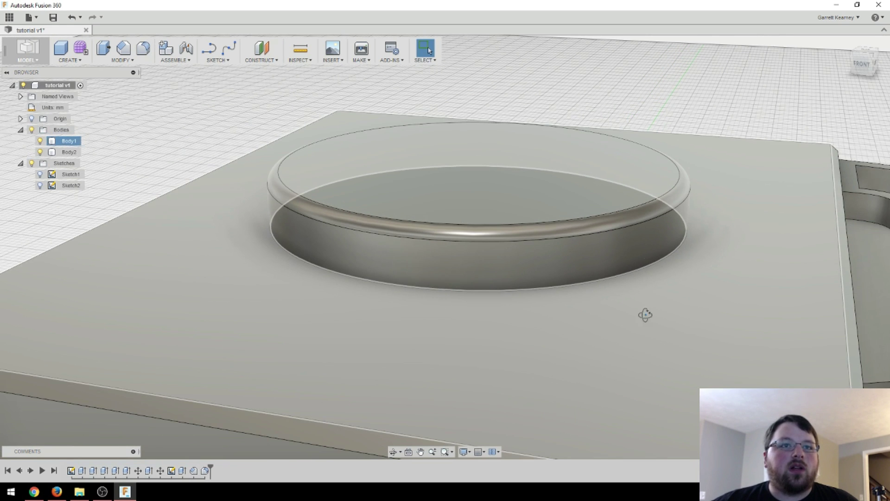
{"action": "middle_click_drag", "start_coordinate": [645, 315], "coordinate": [622, 335], "text": "shift"}
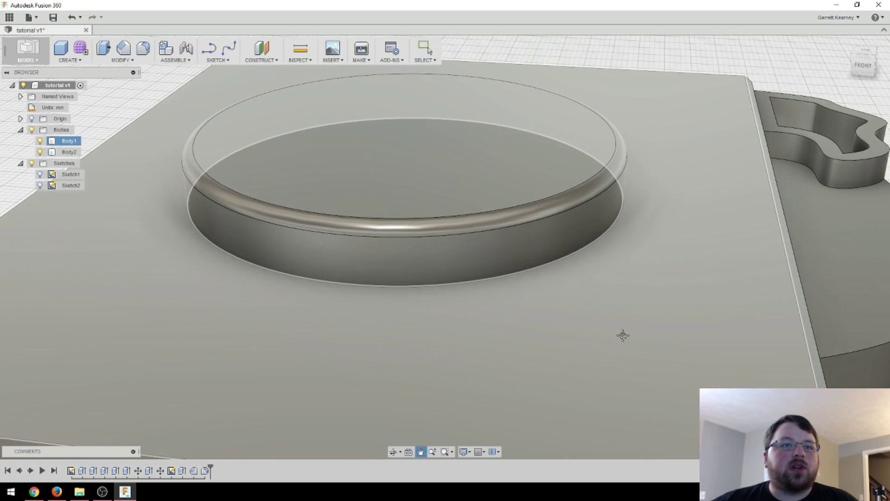
{"action": "scroll", "coordinate": [623, 335], "scroll_direction": "up", "scroll_amount": 2}
{"action": "key", "text": "Escape"}
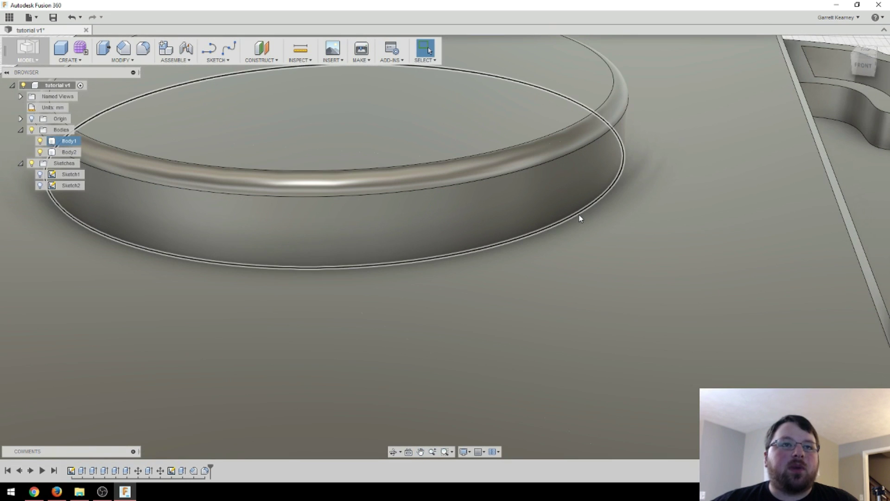
{"action": "left_click", "coordinate": [579, 215]}
{"action": "scroll", "coordinate": [608, 290], "scroll_direction": "down", "scroll_amount": 3}
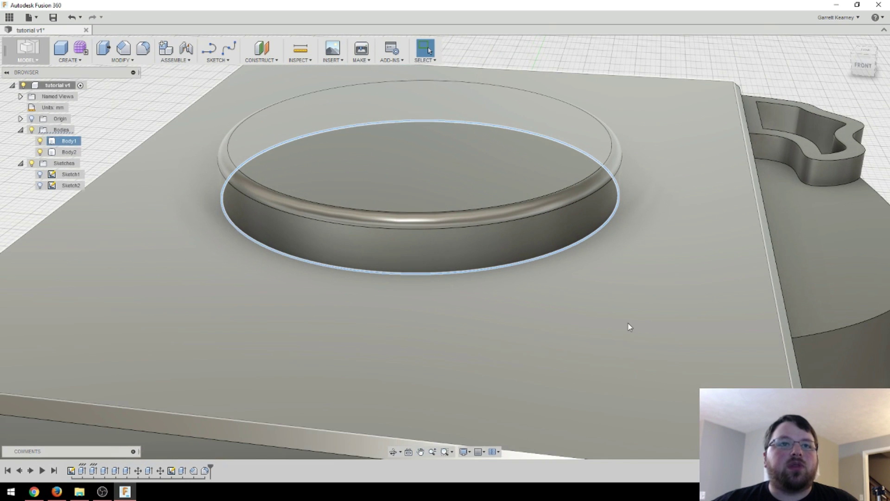
{"action": "middle_click_drag", "start_coordinate": [630, 327], "coordinate": [634, 275], "text": "shift"}
{"action": "key", "text": "Escape"}
{"action": "middle_click_drag", "start_coordinate": [605, 370], "coordinate": [622, 300]}
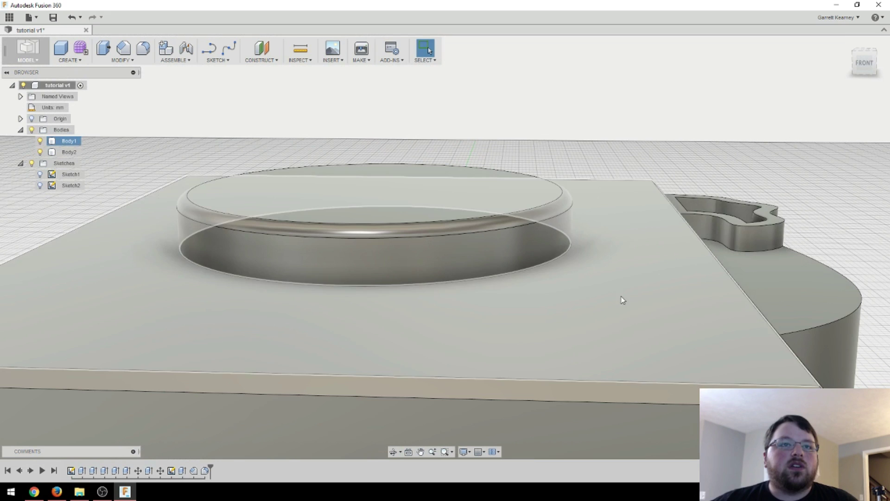
{"action": "middle_click_drag", "start_coordinate": [620, 342], "coordinate": [627, 314], "text": "shift"}
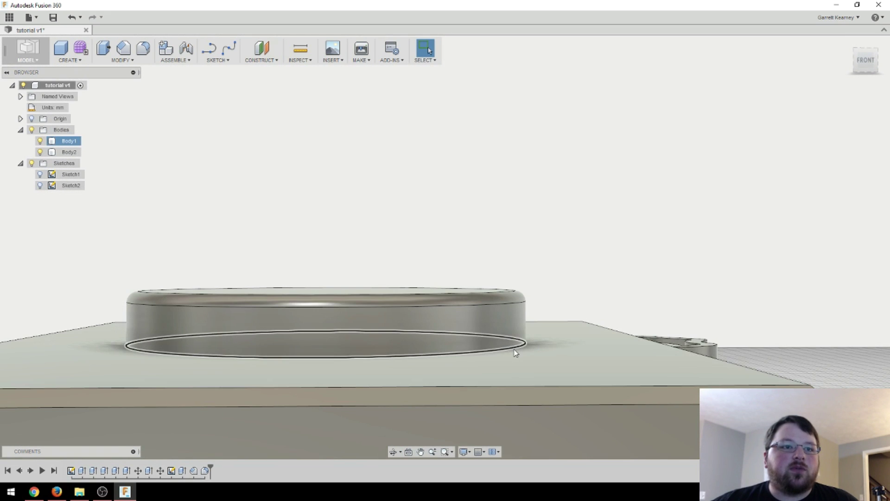
{"action": "left_click", "coordinate": [514, 351]}
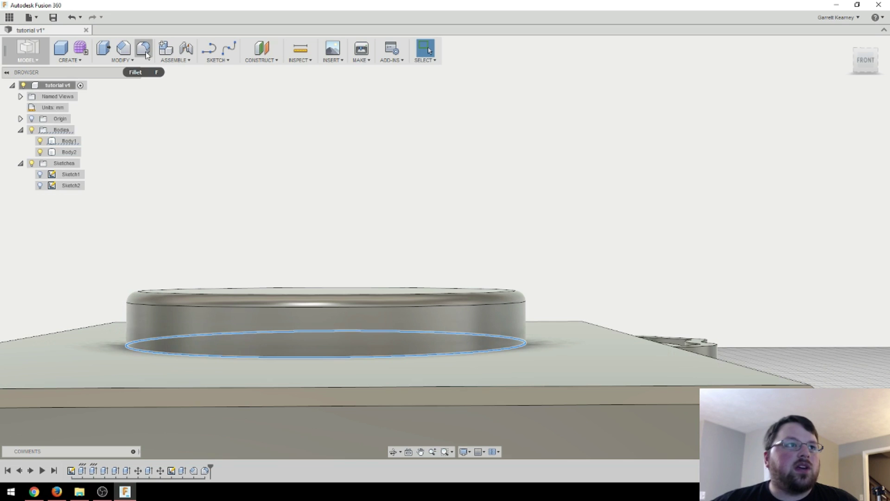
- Fillet that base edge with a 2.50 mm radius and commit it
{"action": "left_click", "coordinate": [145, 52]}
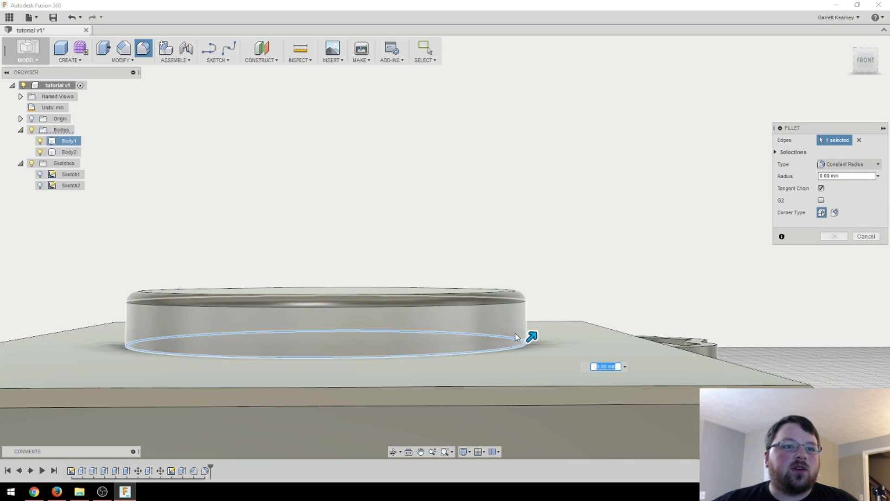
{"action": "mouse_move", "coordinate": [532, 336]}
{"action": "left_mouse_down"}
{"action": "mouse_move", "coordinate": [545, 324]}
{"action": "mouse_move", "coordinate": [541, 331]}
{"action": "left_mouse_up"}
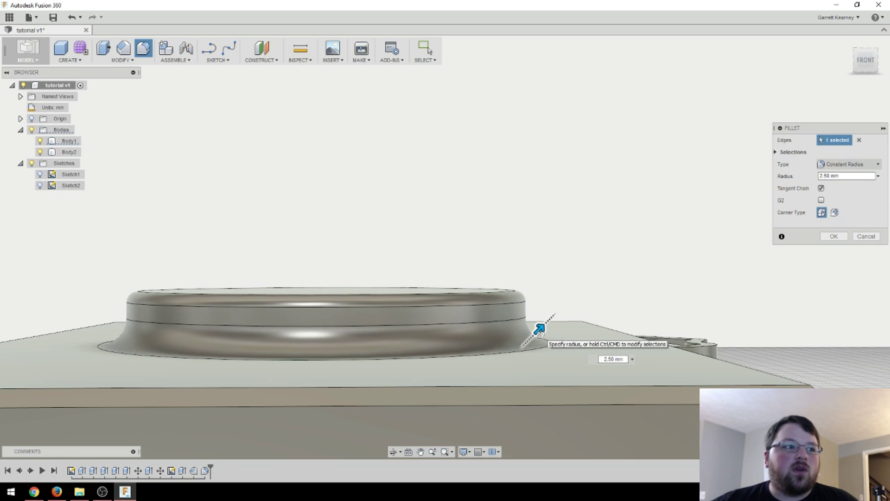
{"action": "middle_click_drag", "start_coordinate": [546, 370], "coordinate": [547, 378], "text": "shift"}
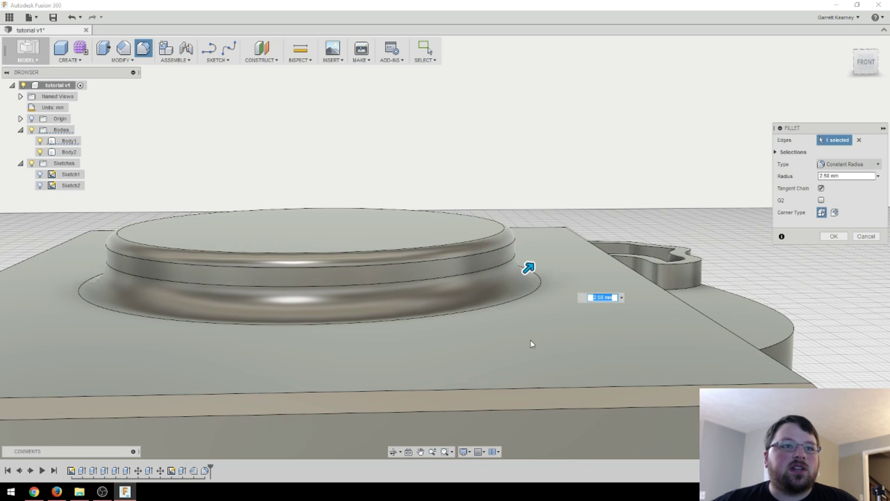
{"action": "mouse_move", "coordinate": [531, 343]}
{"action": "middle_mouse_down", "text": "shift"}
{"action": "mouse_move", "coordinate": [516, 338]}
{"action": "mouse_move", "coordinate": [523, 318]}
{"action": "mouse_move", "coordinate": [528, 341]}
{"action": "mouse_move", "coordinate": [515, 343]}
{"action": "mouse_move", "coordinate": [529, 336]}
{"action": "middle_mouse_up", "text": "shift"}
{"action": "key", "text": "Return"}
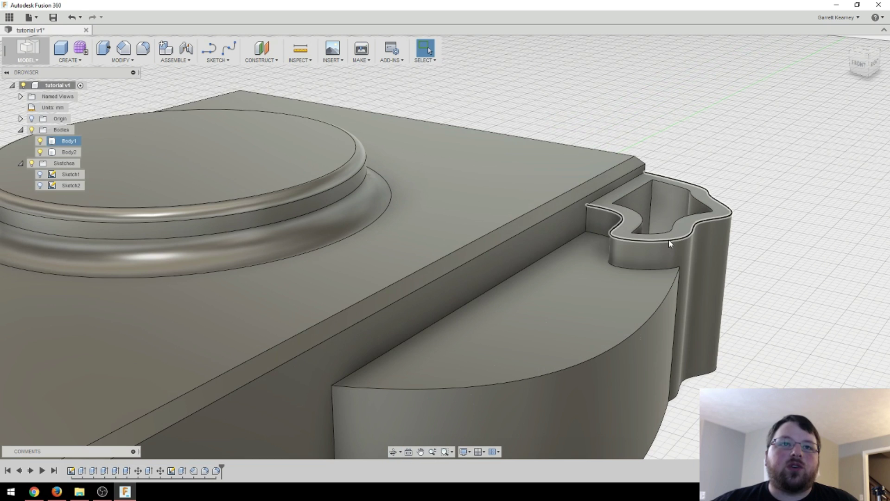
- Round the handle's top outer edge with a 1 mm fillet
{"action": "left_click", "coordinate": [669, 239]}
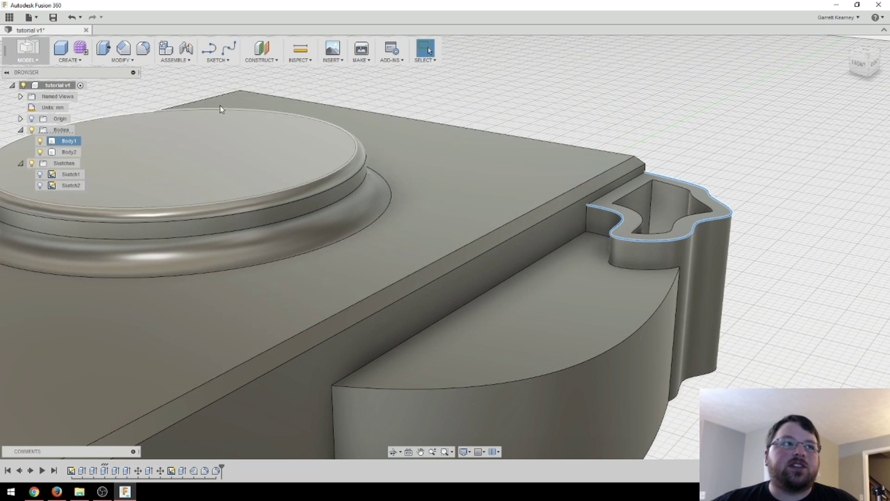
{"action": "left_click", "coordinate": [143, 48]}
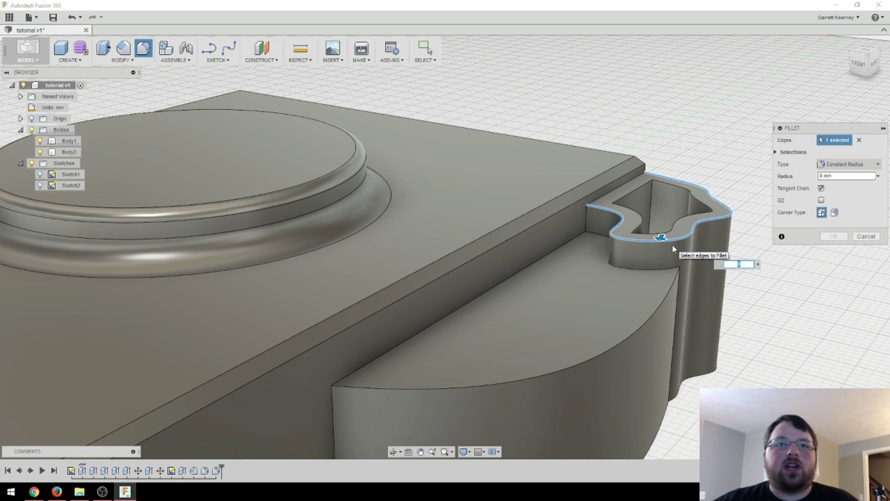
{"action": "type", "text": "1"}
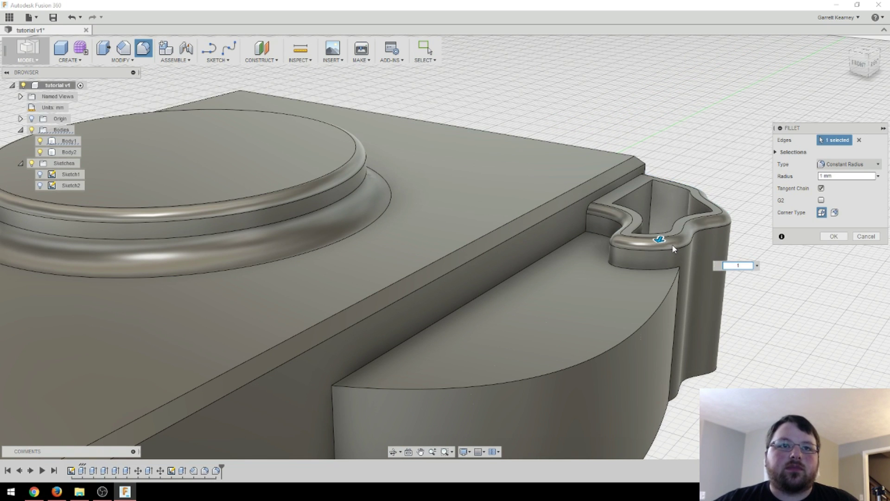
{"action": "scroll", "coordinate": [726, 244], "scroll_direction": "up", "scroll_amount": 2}
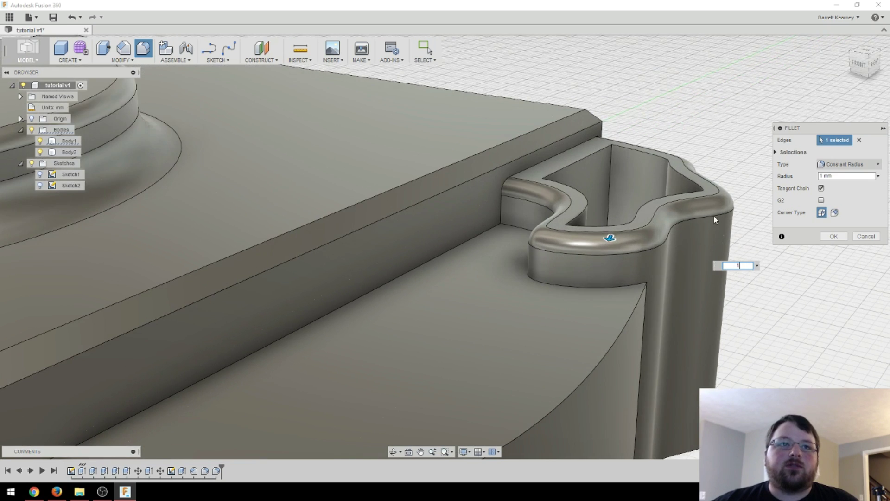
{"action": "middle_click_drag", "start_coordinate": [715, 217], "coordinate": [394, 287]}
{"action": "left_click", "coordinate": [834, 237]}
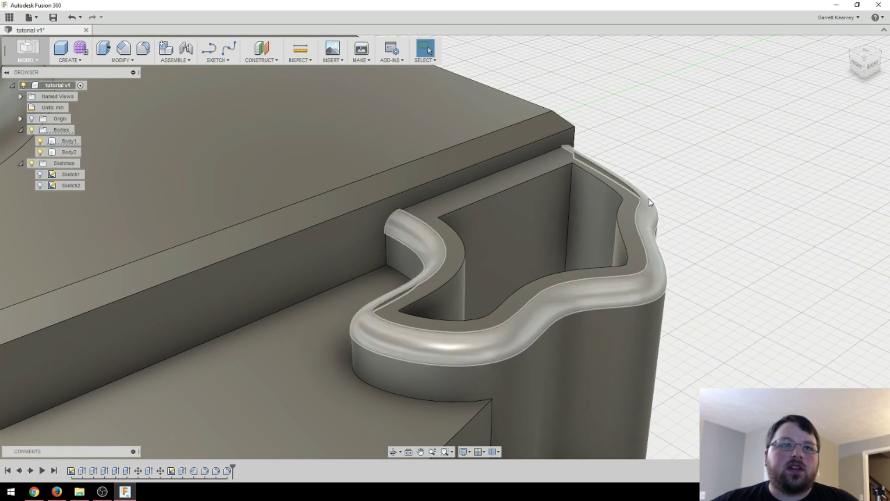
- Fillet the loop of pocket inner rim edges with a 0.5 mm radius
{"action": "left_click", "coordinate": [585, 192]}
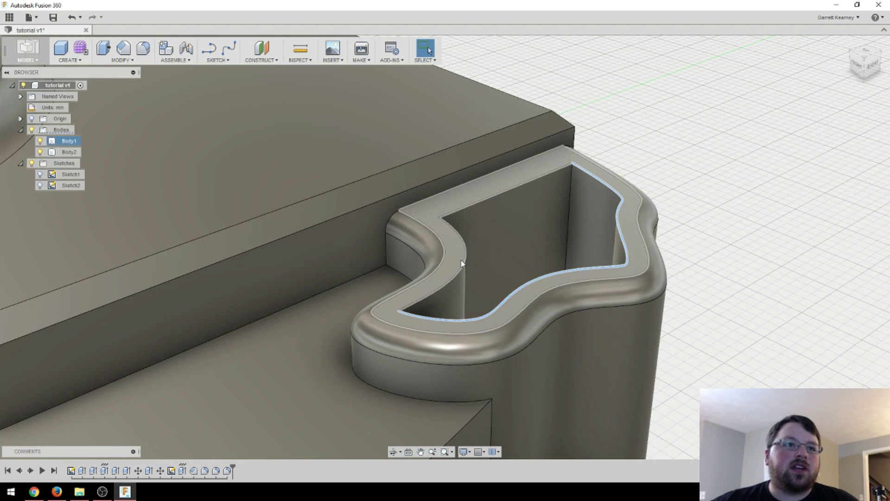
{"action": "left_click", "coordinate": [463, 262]}
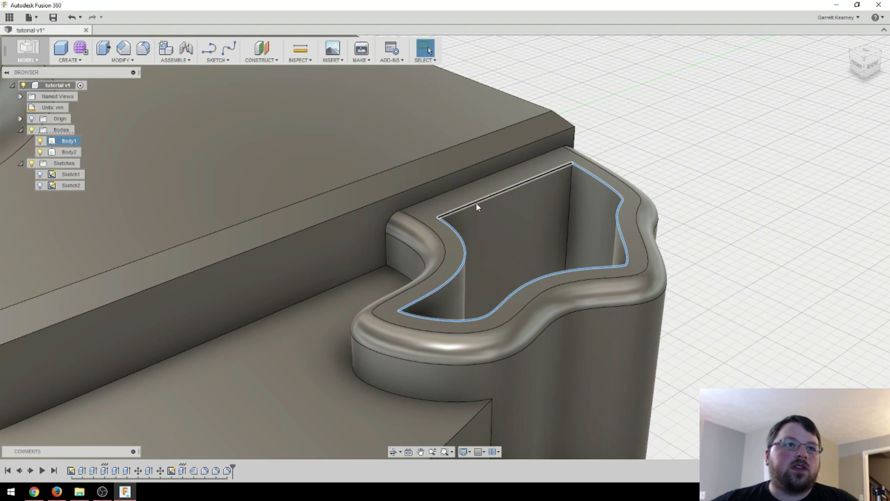
{"action": "left_click", "coordinate": [476, 202]}
{"action": "left_click", "coordinate": [142, 50]}
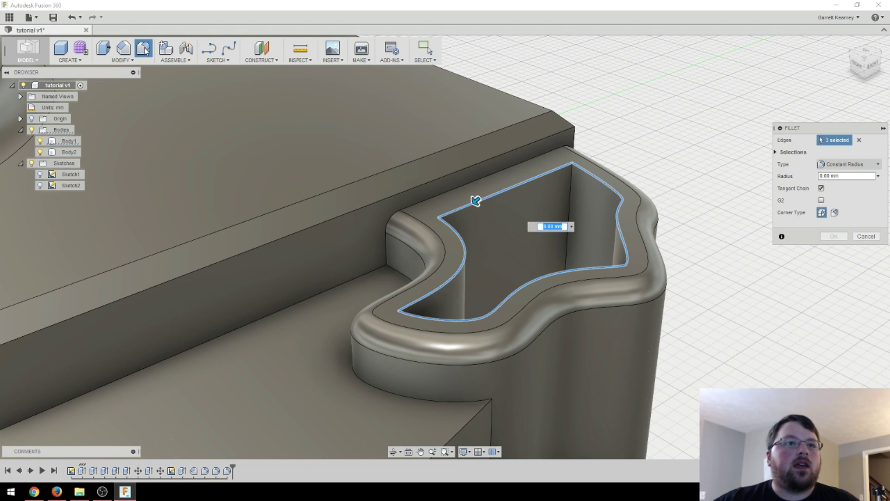
{"action": "type", "text": "1"}
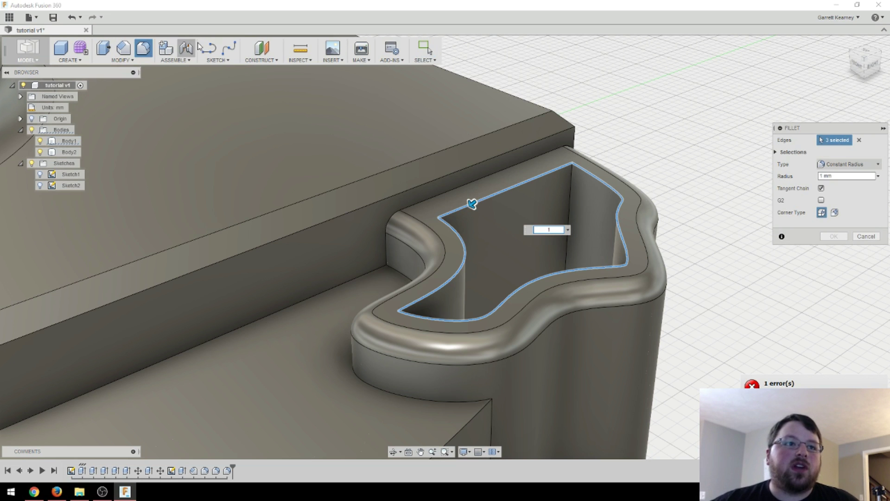
{"action": "middle_click_drag", "start_coordinate": [394, 290], "coordinate": [383, 324], "text": "shift"}
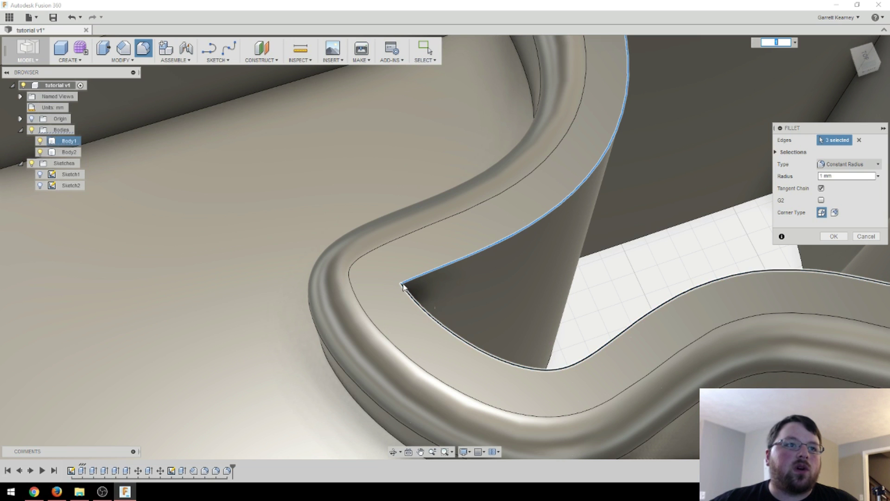
{"action": "scroll", "coordinate": [404, 290], "scroll_direction": "down", "scroll_amount": 5}
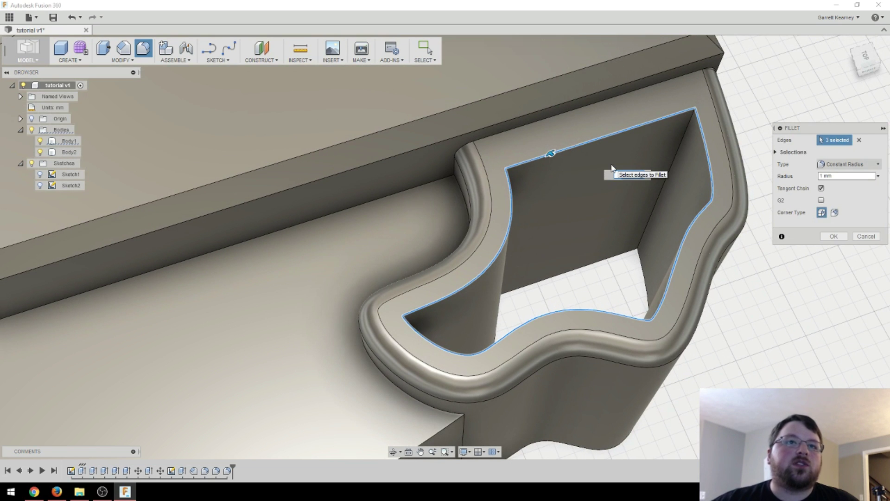
{"action": "type", "text": "0.5"}
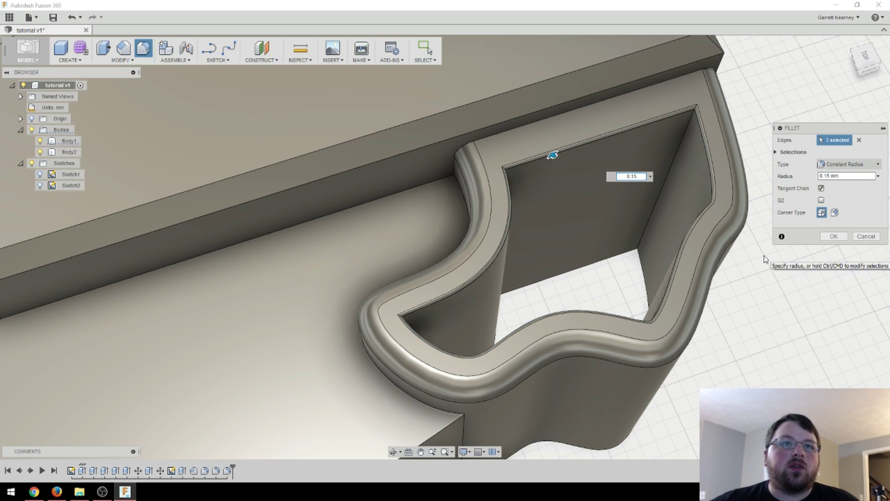
{"action": "left_click", "coordinate": [833, 237]}
{"action": "middle_click_drag", "start_coordinate": [828, 243], "coordinate": [659, 116], "text": "shift"}
- Fillet the edge where the handle meets the base at 1.50 mm
{"action": "middle_click_drag", "start_coordinate": [519, 306], "coordinate": [563, 220]}
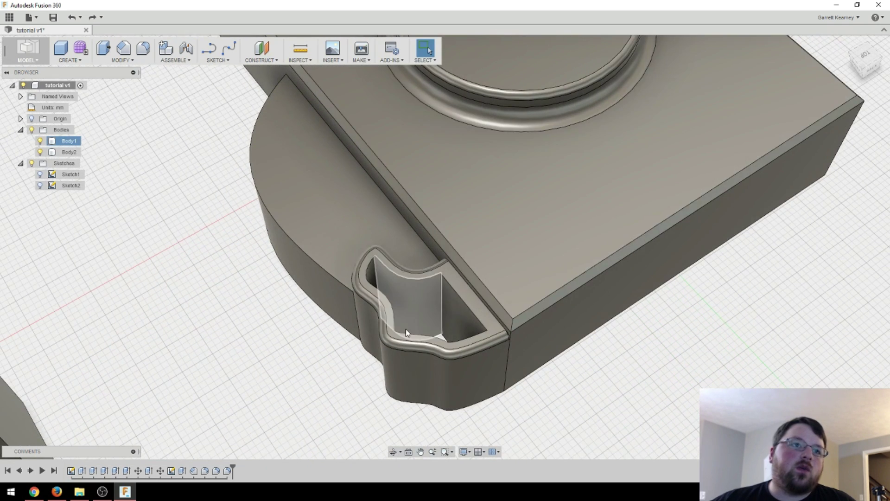
{"action": "scroll", "coordinate": [433, 289], "scroll_direction": "up", "scroll_amount": 5}
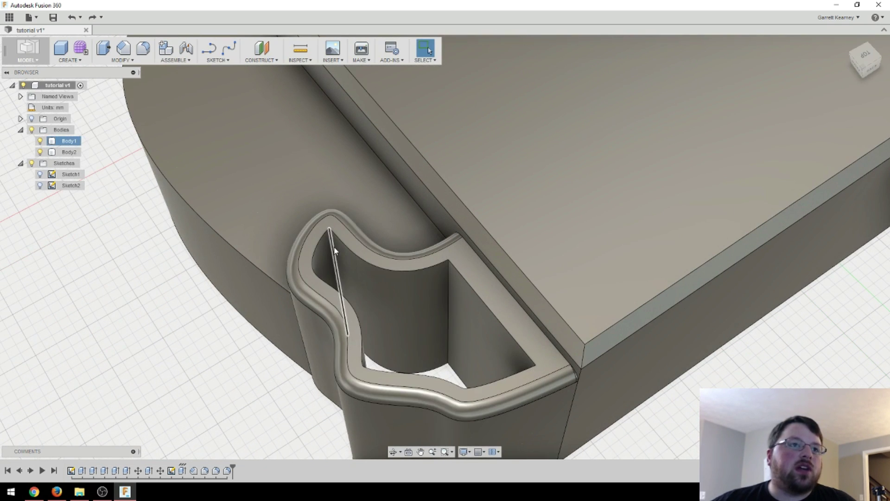
{"action": "middle_click_drag", "start_coordinate": [335, 248], "coordinate": [518, 286], "text": "shift"}
{"action": "left_click", "coordinate": [519, 286]}
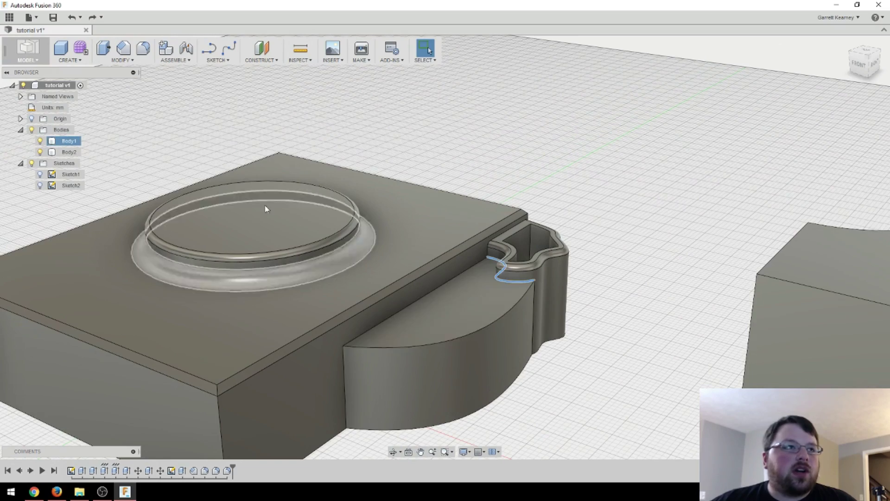
{"action": "left_click", "coordinate": [143, 48]}
{"action": "left_click_drag", "start_coordinate": [496, 276], "coordinate": [488, 269]}
{"action": "scroll", "coordinate": [494, 297], "scroll_direction": "up", "scroll_amount": 3}
{"action": "middle_click_drag", "start_coordinate": [484, 325], "coordinate": [501, 323], "text": "shift"}
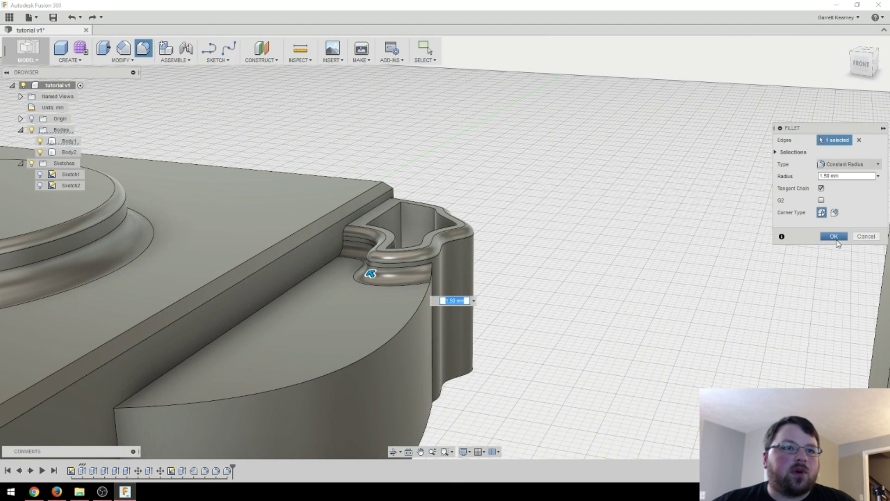
{"action": "left_click", "coordinate": [833, 236]}
- Chamfer the curved top edge of the cut face by 1 mm
{"action": "middle_click_drag", "start_coordinate": [447, 350], "coordinate": [519, 308]}
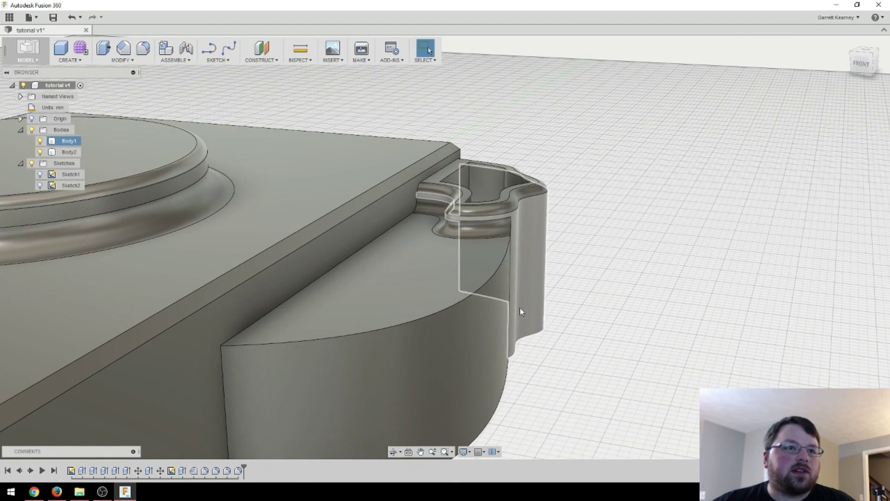
{"action": "left_click", "coordinate": [453, 304]}
{"action": "left_click", "coordinate": [128, 50]}
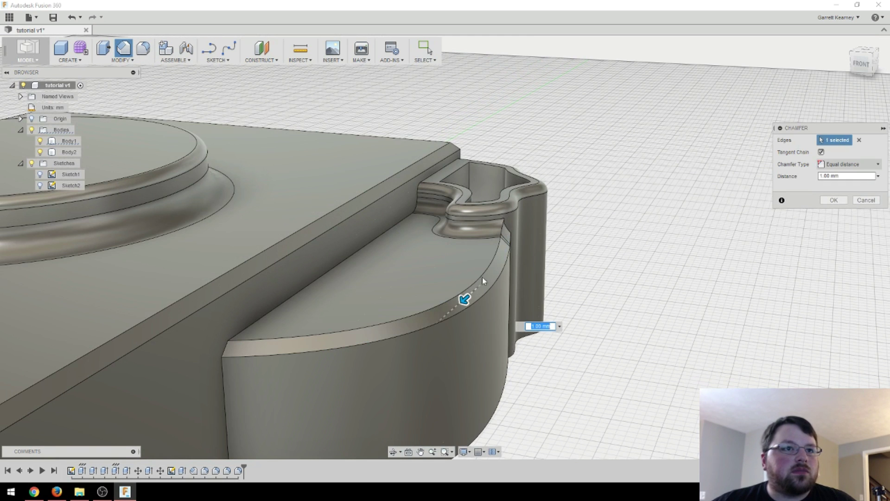
{"action": "left_click", "coordinate": [833, 200]}
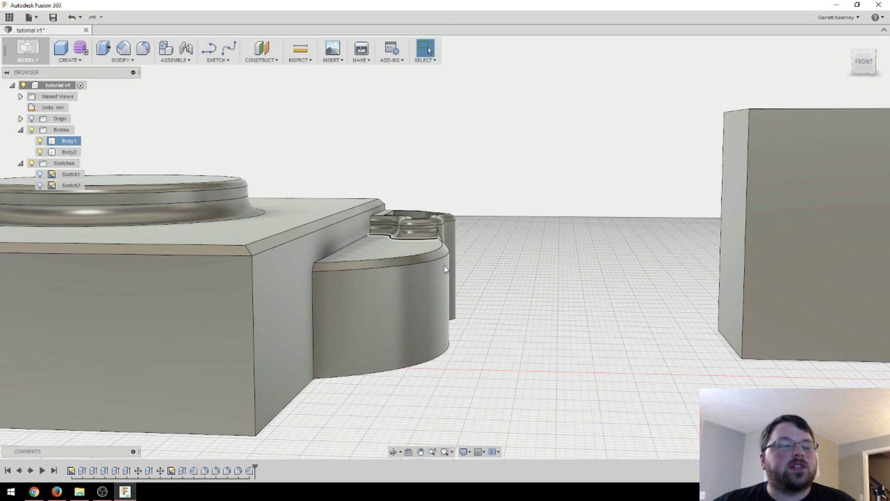
{"action": "scroll", "coordinate": [544, 315], "scroll_direction": "down", "scroll_amount": 3}
{"action": "middle_click_drag", "start_coordinate": [599, 299], "coordinate": [342, 349]}
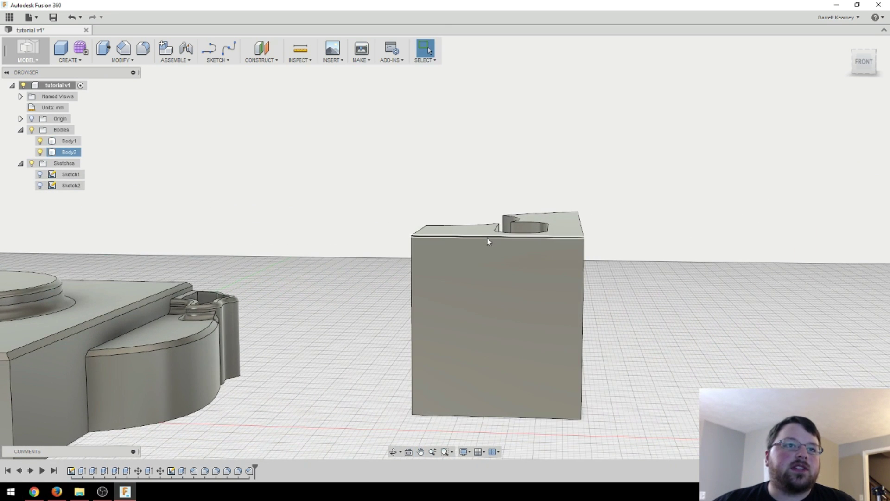
{"action": "middle_click_drag", "start_coordinate": [512, 302], "coordinate": [514, 337]}
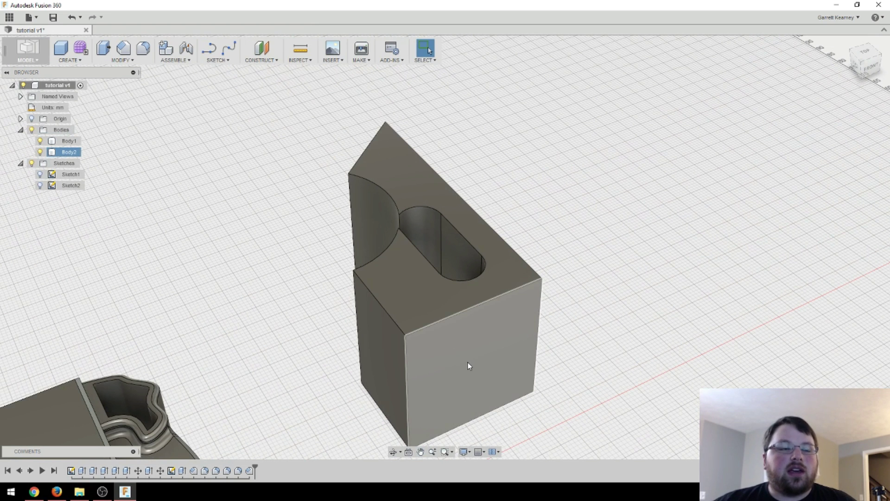
{"action": "middle_click_drag", "start_coordinate": [472, 368], "coordinate": [466, 358]}
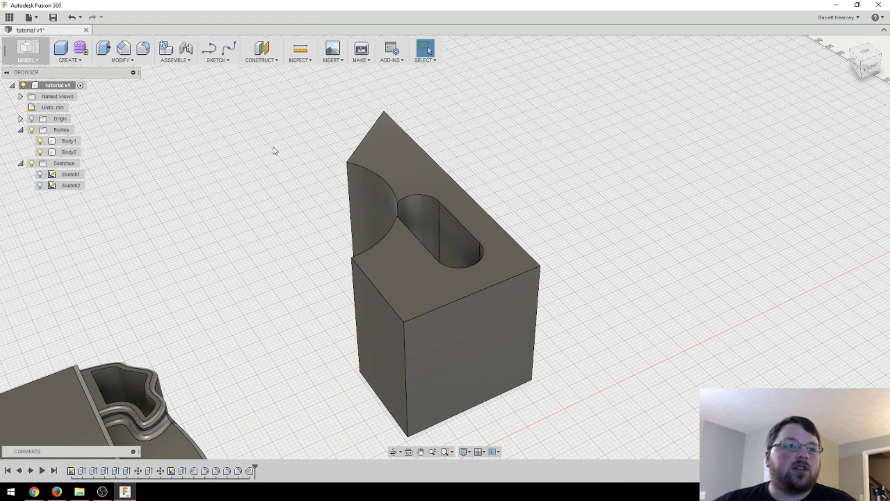
{"action": "scroll", "coordinate": [314, 283], "scroll_direction": "up", "scroll_amount": 3}
{"action": "middle_click_drag", "start_coordinate": [314, 283], "coordinate": [613, 262]}
{"action": "middle_click_drag", "start_coordinate": [570, 361], "coordinate": [576, 254], "text": "shift"}
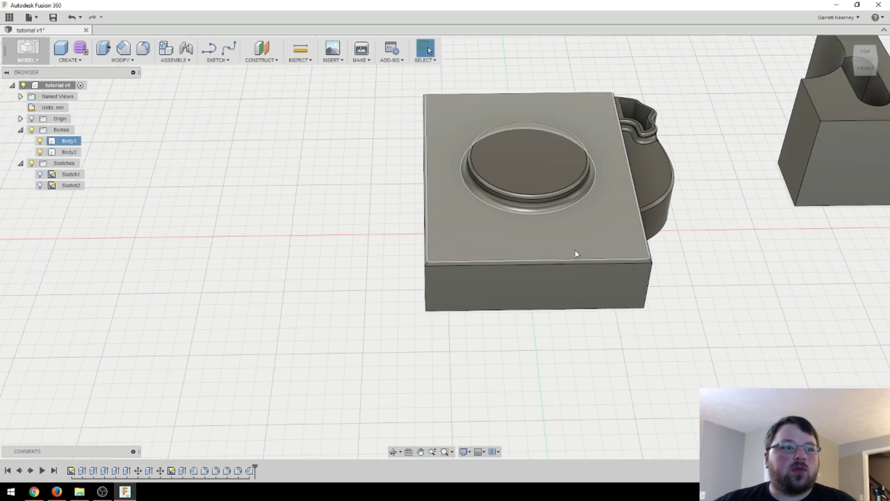
- Fillet the front-left vertical corner at 27.50 mm, then select the front-right vertical edge
{"action": "left_click", "coordinate": [427, 295]}
{"action": "key", "text": "f"}
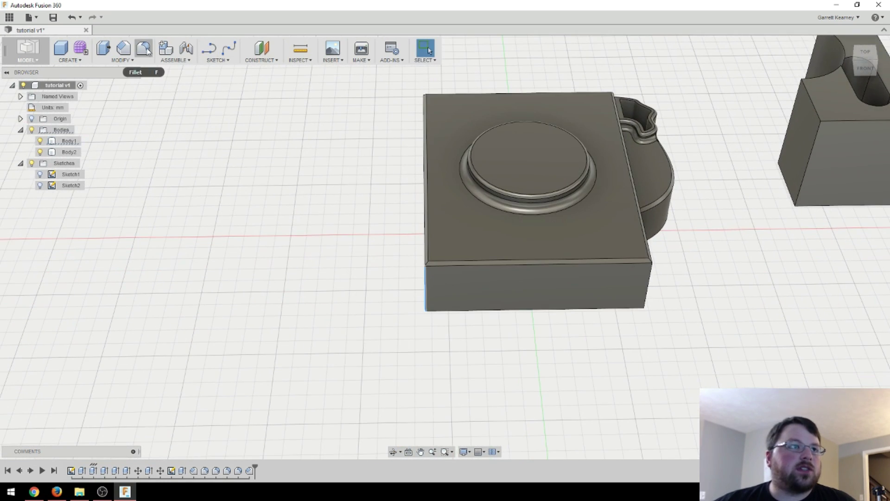
{"action": "left_click_drag", "start_coordinate": [418, 282], "coordinate": [456, 280]}
{"action": "middle_click_drag", "start_coordinate": [400, 319], "coordinate": [390, 360], "text": "shift"}
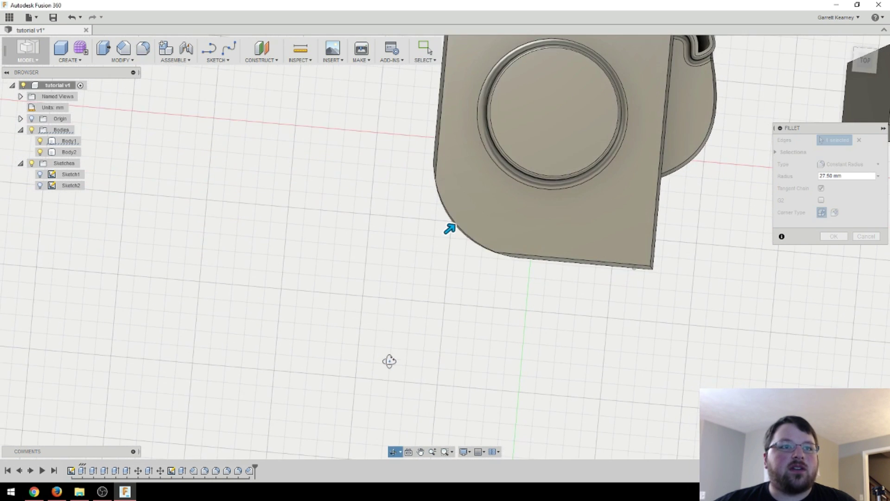
{"action": "middle_click_drag", "start_coordinate": [373, 291], "coordinate": [288, 376]}
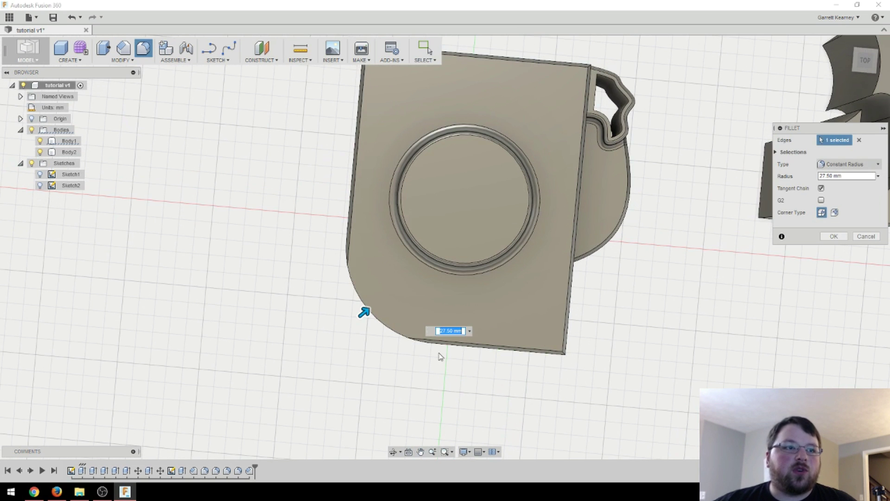
{"action": "left_click", "coordinate": [837, 237]}
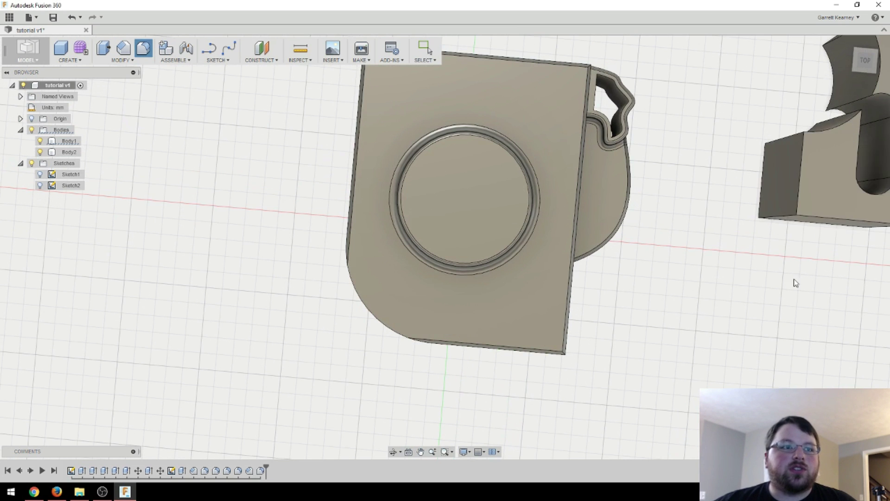
{"action": "middle_click_drag", "start_coordinate": [794, 282], "coordinate": [640, 370], "text": "shift"}
{"action": "left_click", "coordinate": [562, 373]}
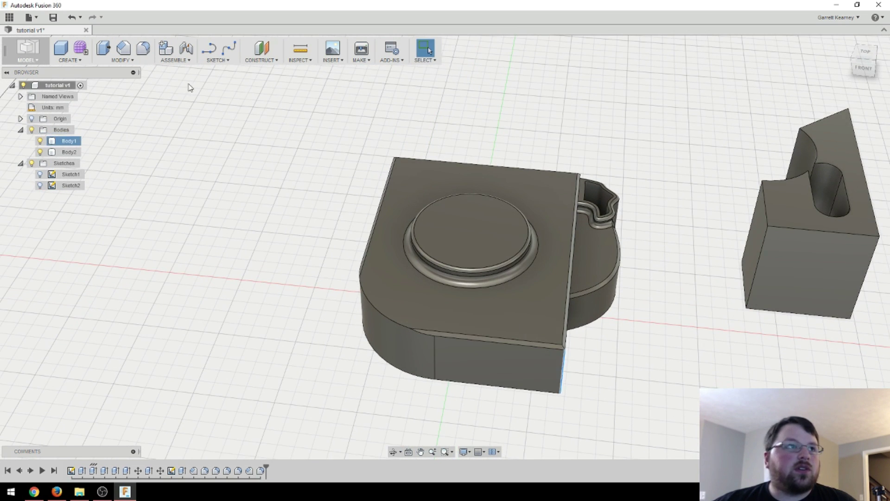
- Cut a flat chamfer on the front-right vertical corner and review both bodies
{"action": "left_click", "coordinate": [123, 47]}
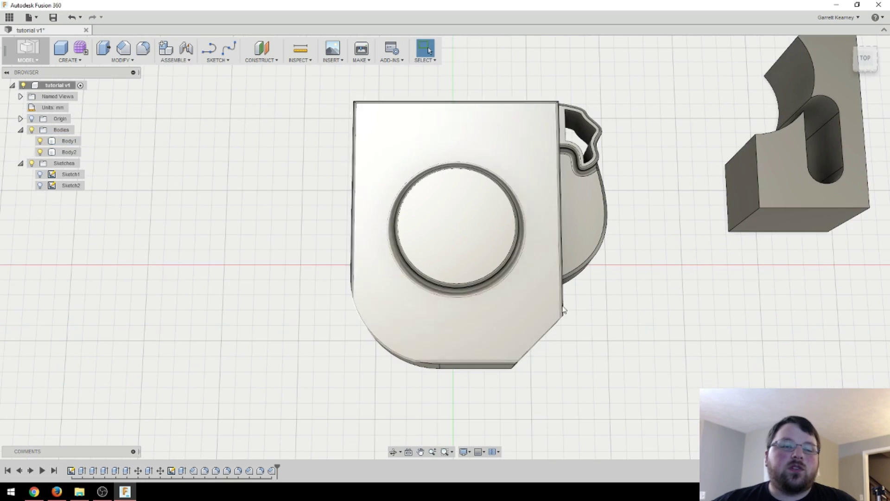
{"action": "middle_click_drag", "start_coordinate": [676, 357], "coordinate": [574, 368], "text": "shift"}
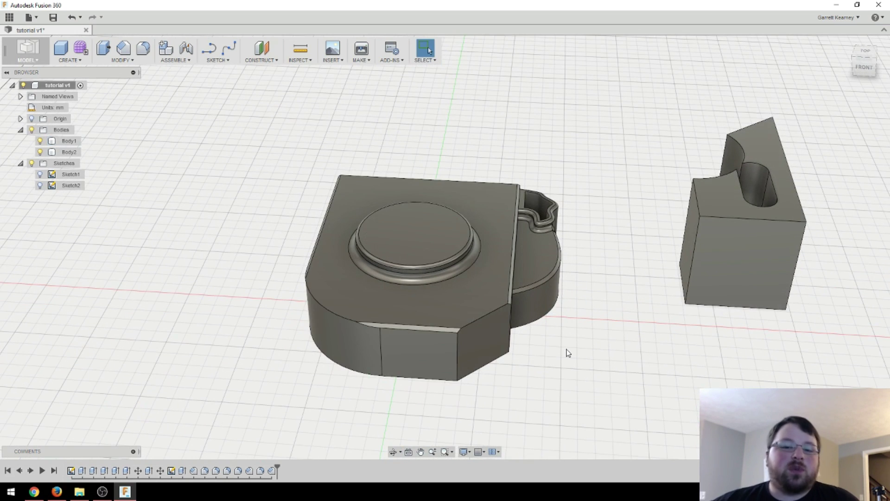
{"action": "middle_click_drag", "start_coordinate": [568, 353], "coordinate": [561, 281], "text": "shift"}
{"action": "key", "text": "Escape"}
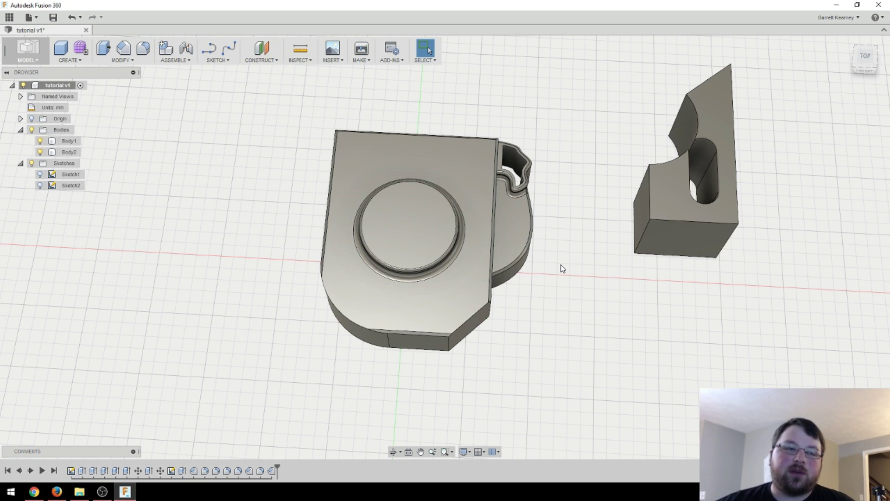
{"action": "middle_click_drag", "start_coordinate": [563, 269], "coordinate": [504, 214], "text": "shift"}
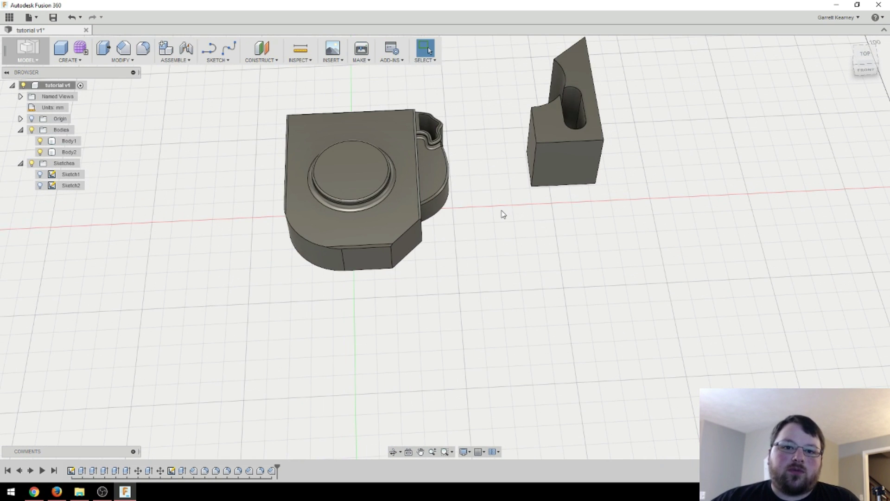